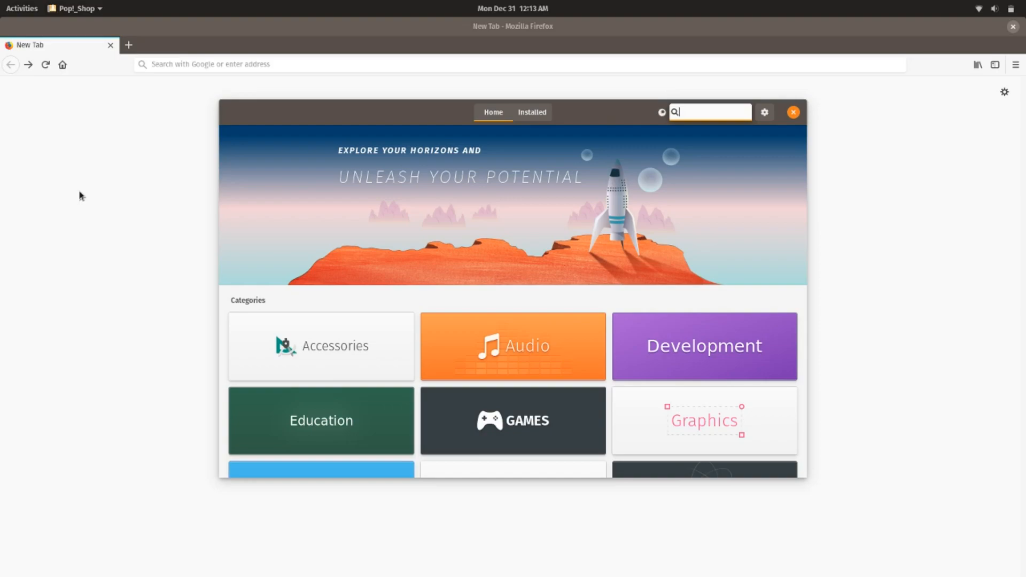
Step: Open a Files window on the Home folder
{"action": "left_click", "coordinate": [5, 6]}
{"action": "left_click", "coordinate": [24, 230]}
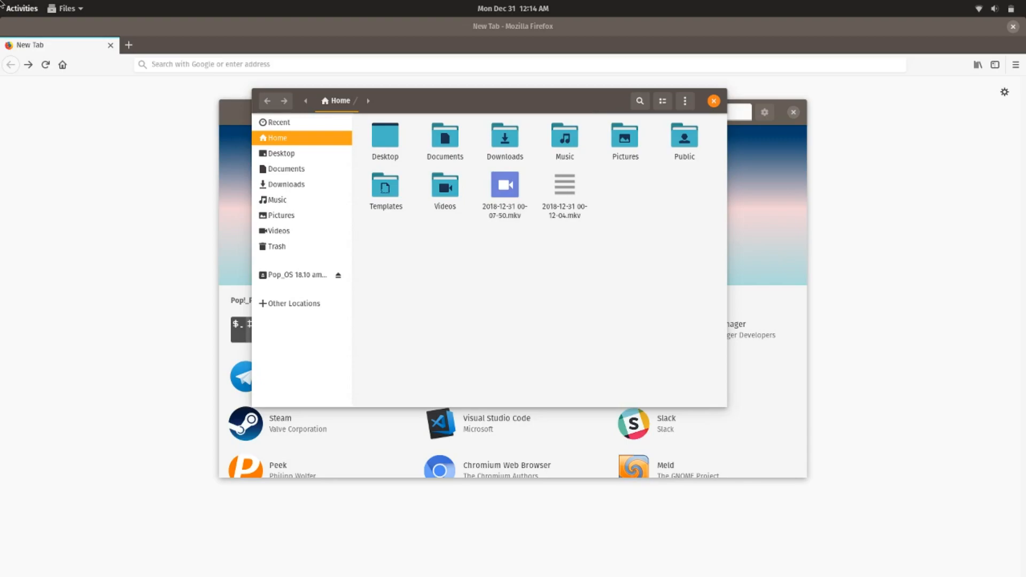
Step: Switch to Pop!_Shop, maximize it, search for "tweaks" and install GNOME Tweaks
{"action": "mouse_move", "coordinate": [2, 5]}
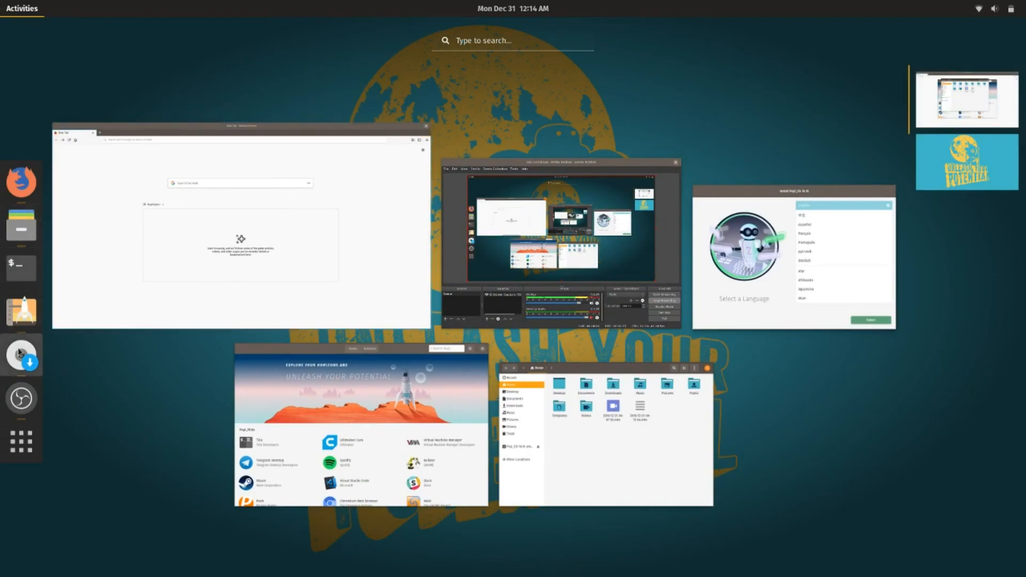
{"action": "left_click", "coordinate": [304, 462]}
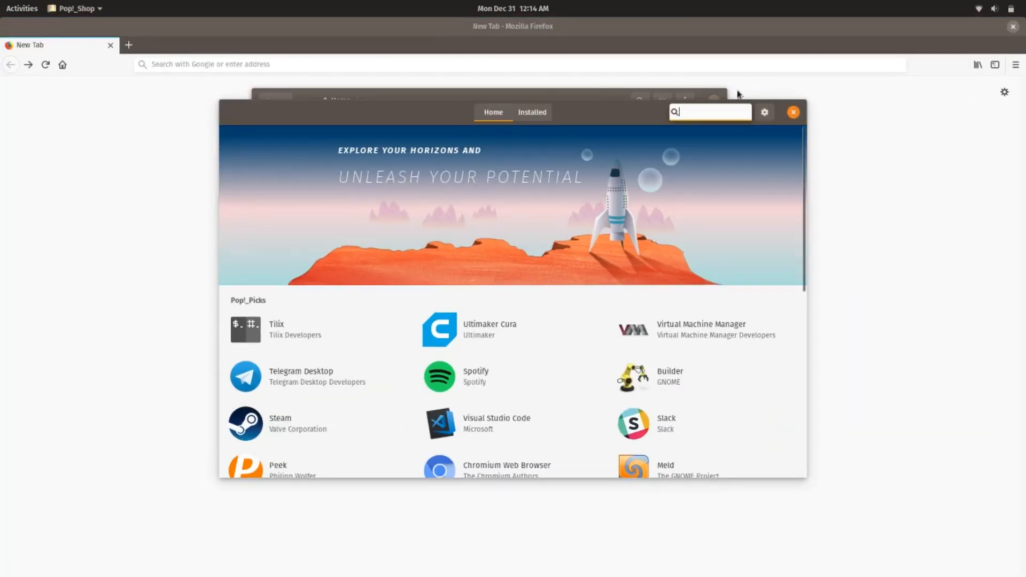
{"action": "double_click", "coordinate": [627, 112]}
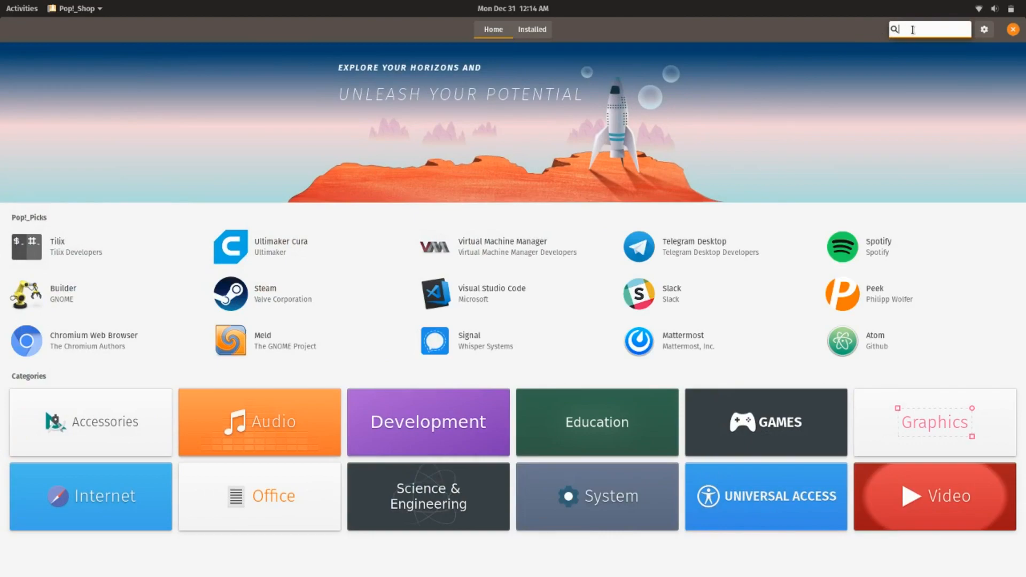
{"action": "type", "text": "tweaks"}
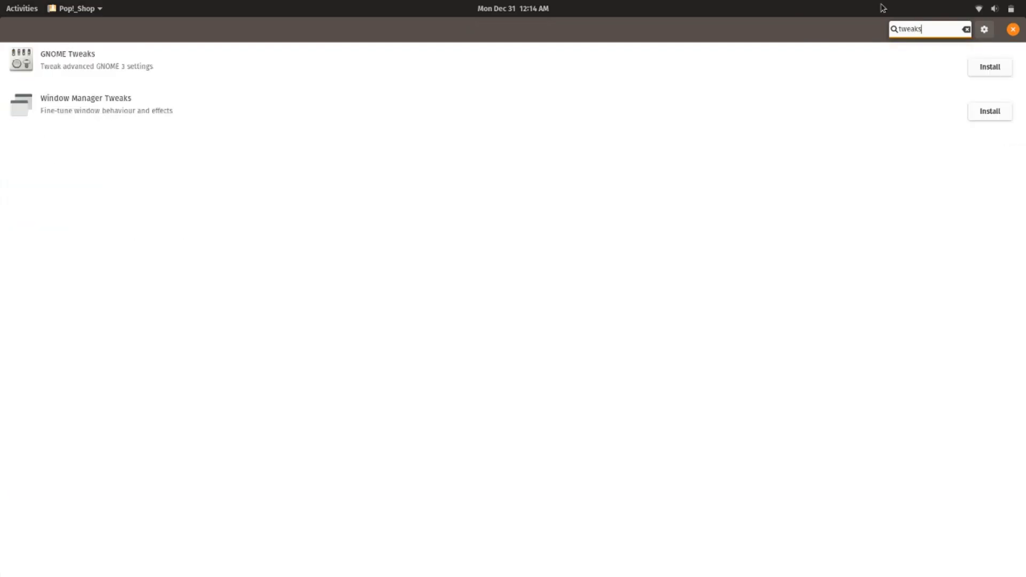
{"action": "left_click", "coordinate": [996, 69]}
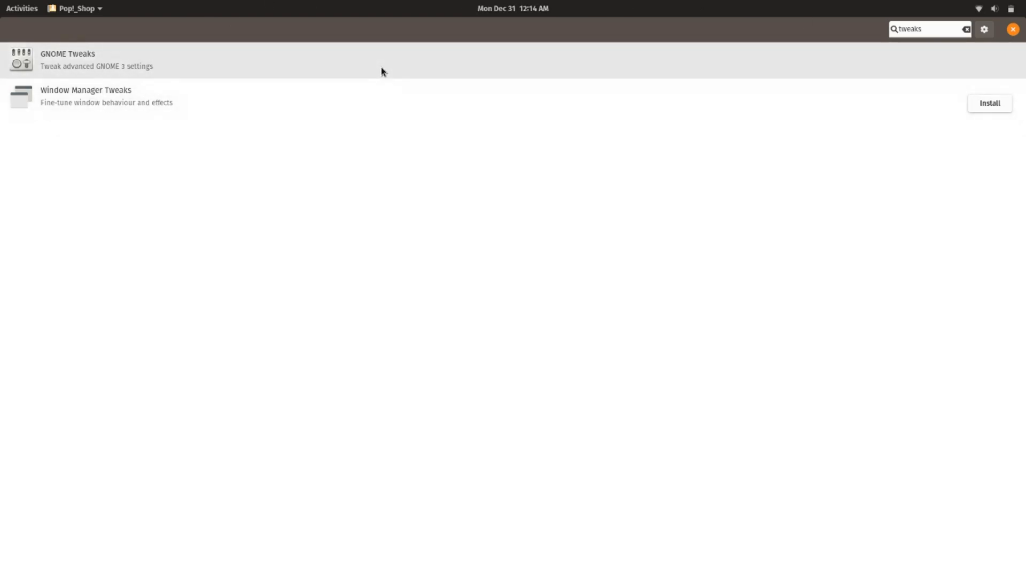
Step: Bring the Files window to the front and close it
{"action": "mouse_move", "coordinate": [2, 3]}
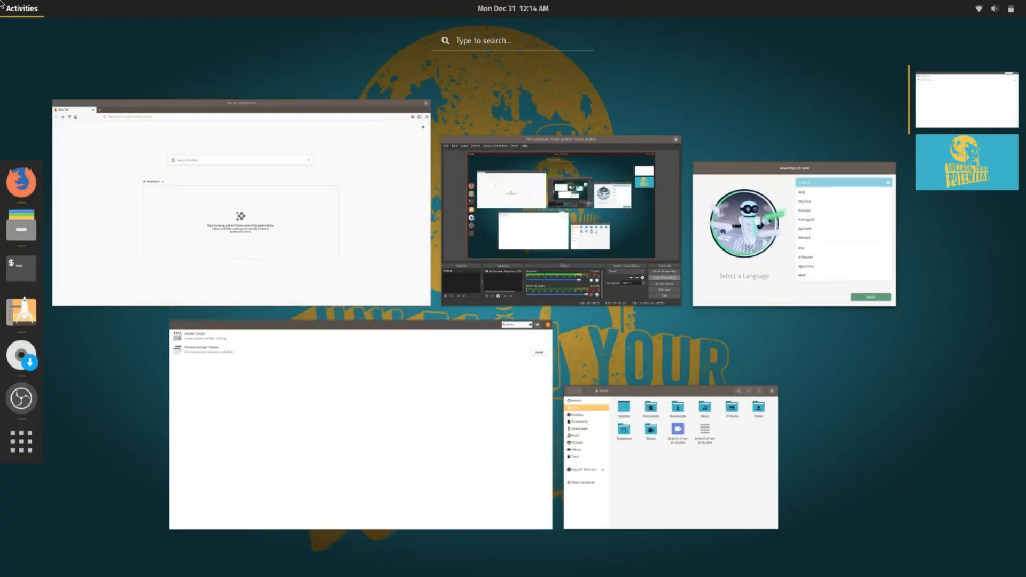
{"action": "left_click", "coordinate": [30, 233]}
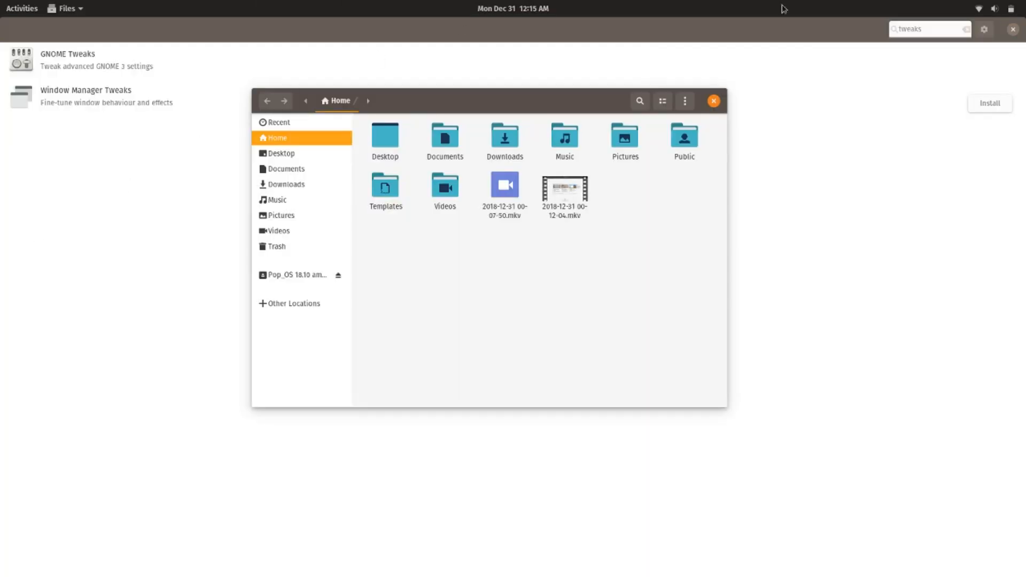
{"action": "left_click", "coordinate": [715, 101]}
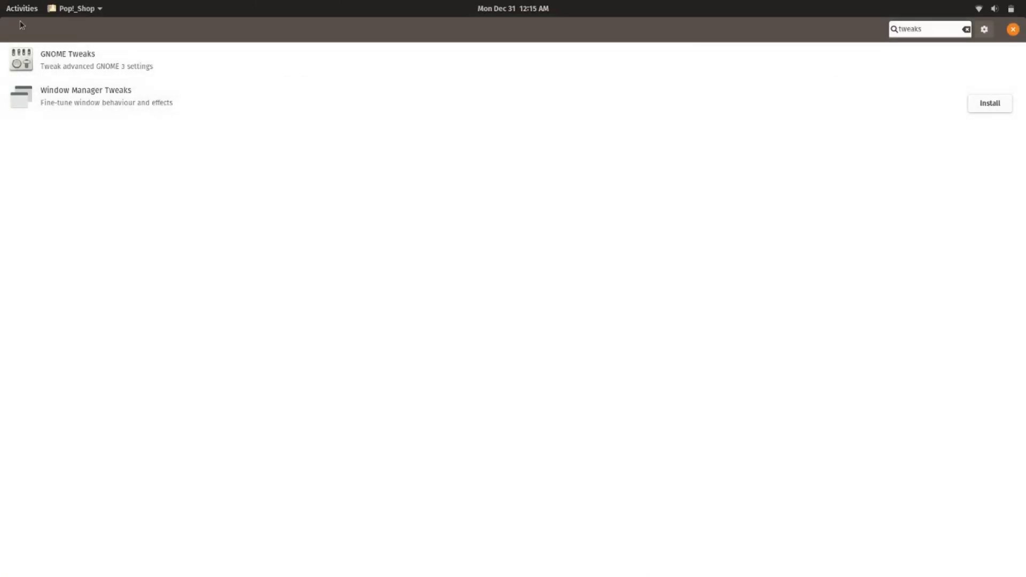
Step: Launch Tweaks from the full list of installed applications
{"action": "left_click", "coordinate": [16, 5]}
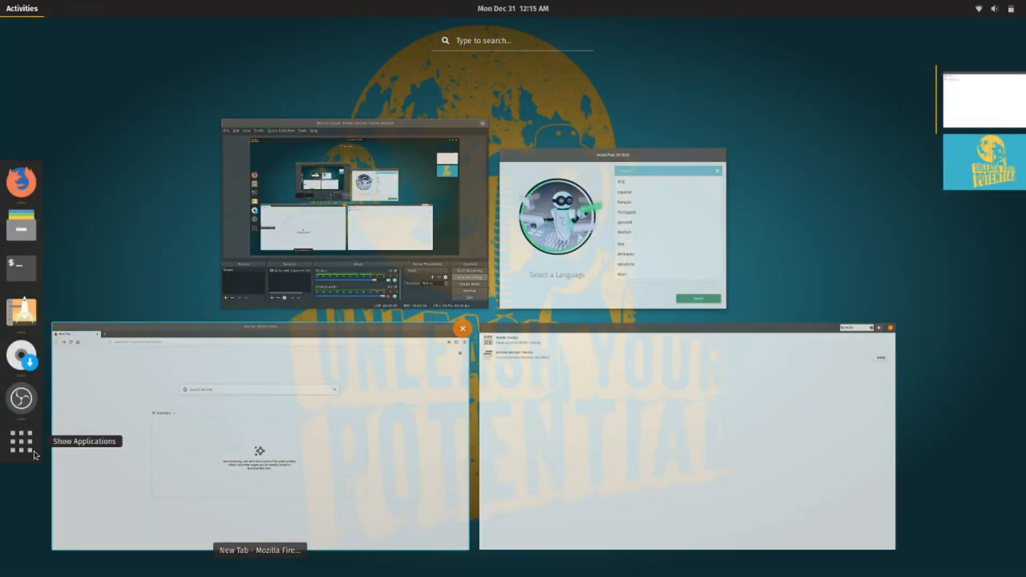
{"action": "left_click", "coordinate": [33, 453]}
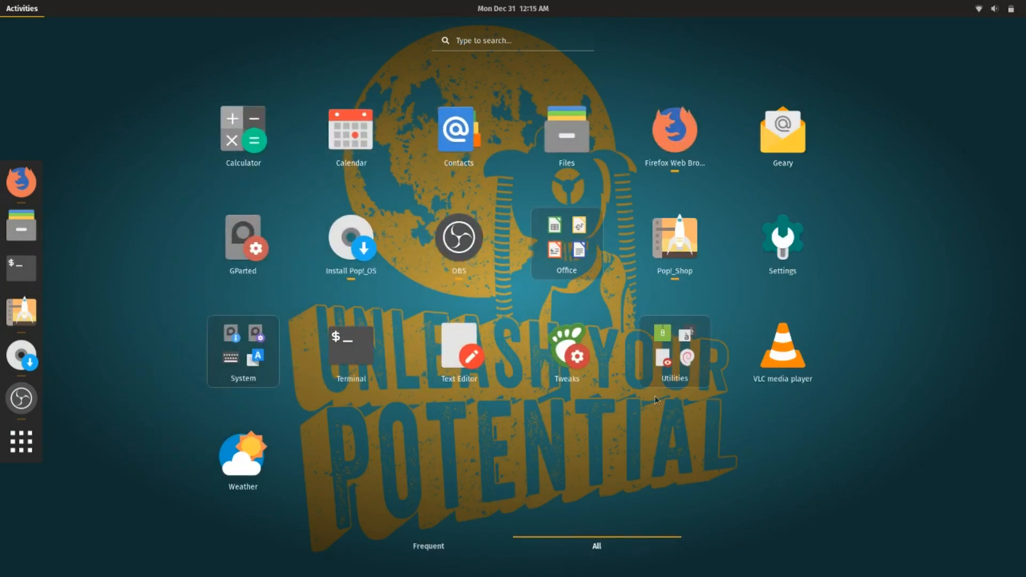
{"action": "left_click", "coordinate": [570, 357]}
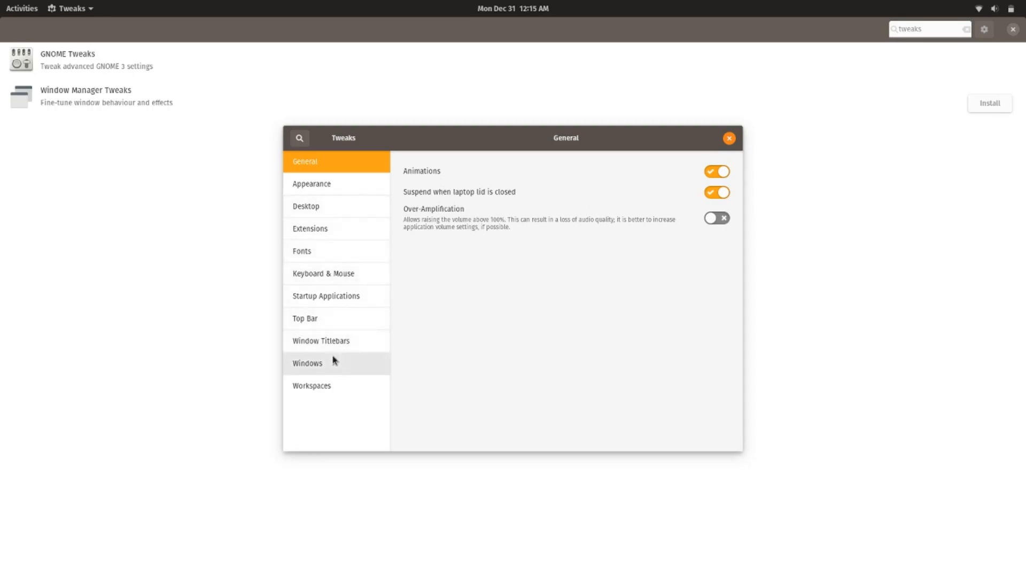
Step: Enable the Maximize and Minimize titlebar buttons in the Window Titlebars settings
{"action": "left_click", "coordinate": [351, 350]}
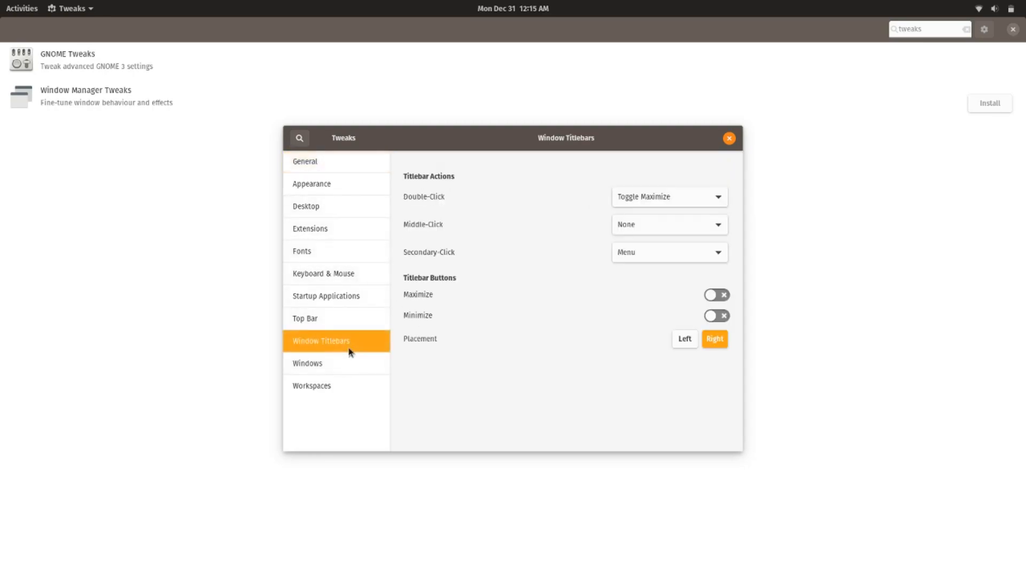
{"action": "left_click", "coordinate": [725, 296]}
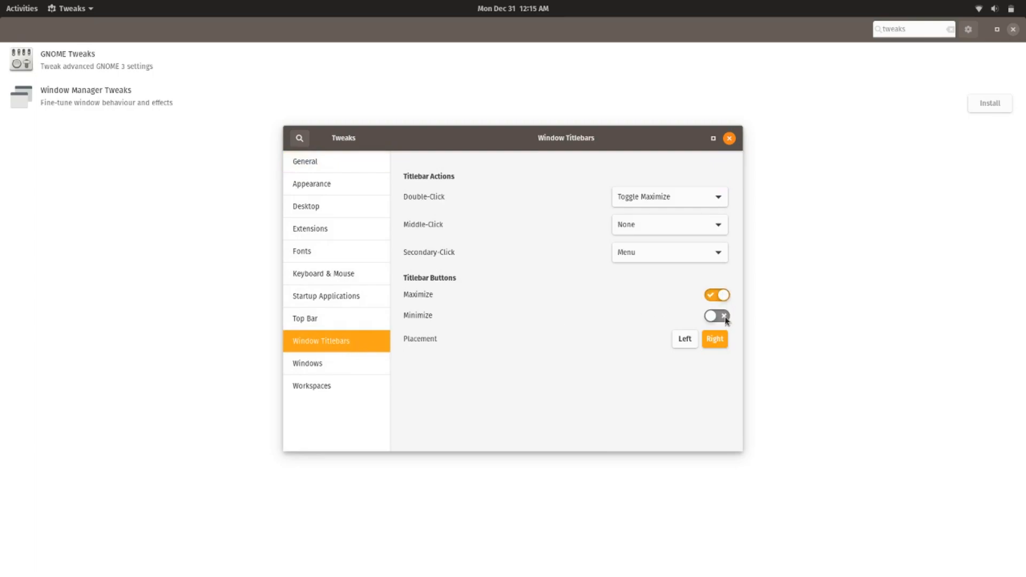
{"action": "left_click", "coordinate": [725, 317]}
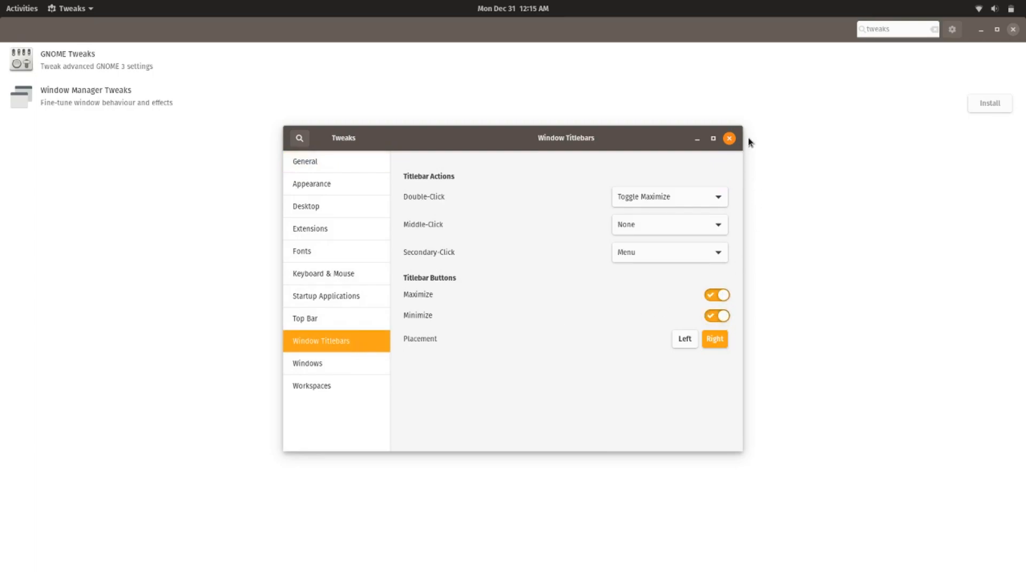
{"action": "left_click_drag", "start_coordinate": [731, 137], "coordinate": [731, 142]}
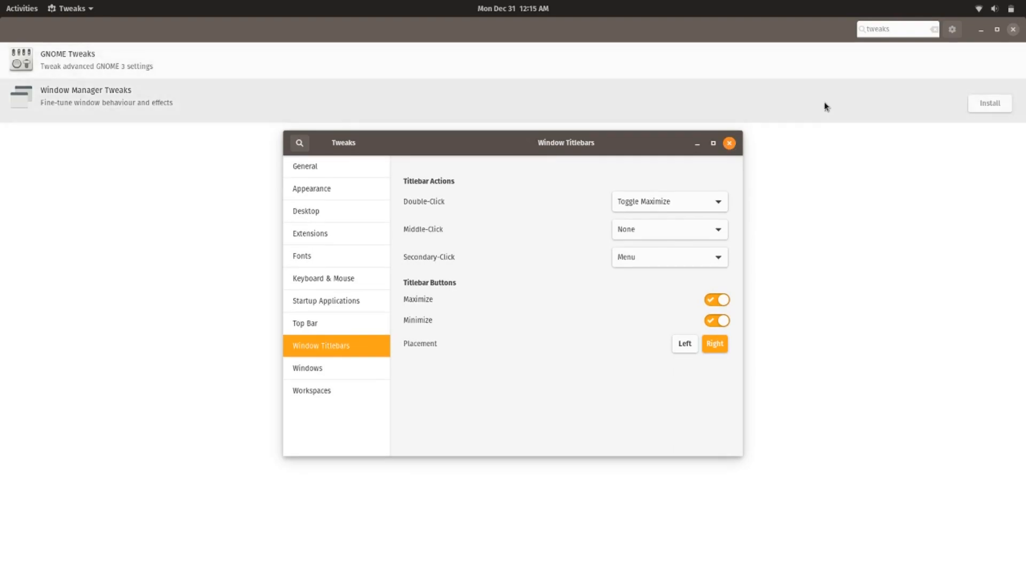
Step: Close the Tweaks, Pop!_Shop and Firefox windows and move the Install Pop!_OS window towards the desktop's centre
{"action": "left_click", "coordinate": [729, 142]}
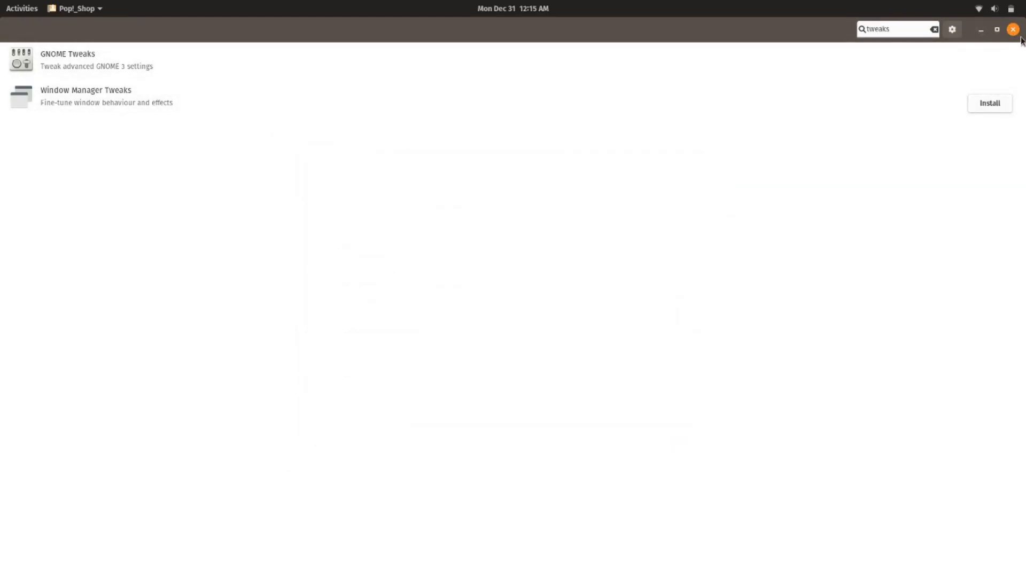
{"action": "left_click", "coordinate": [1014, 30]}
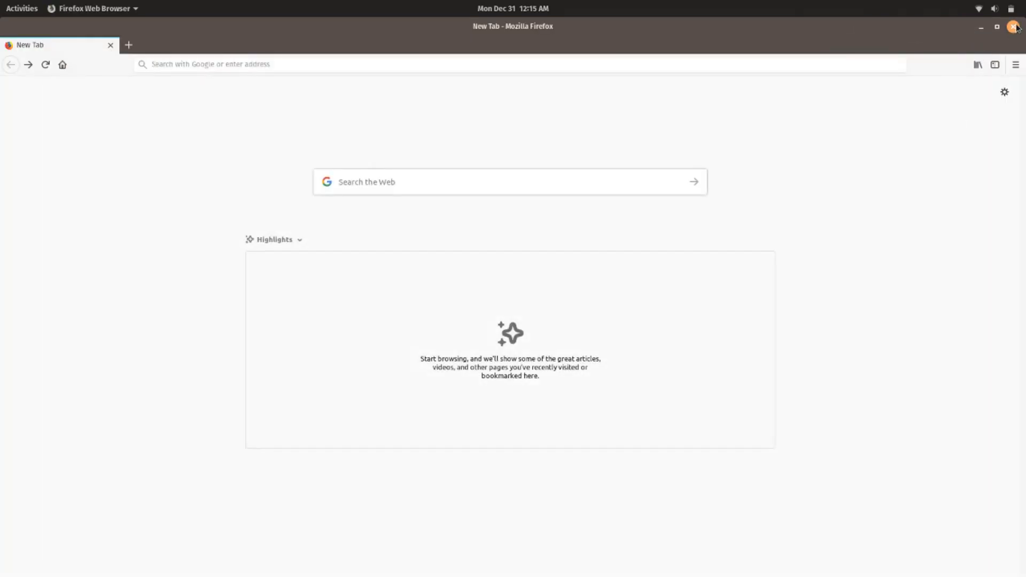
{"action": "left_click", "coordinate": [1014, 27]}
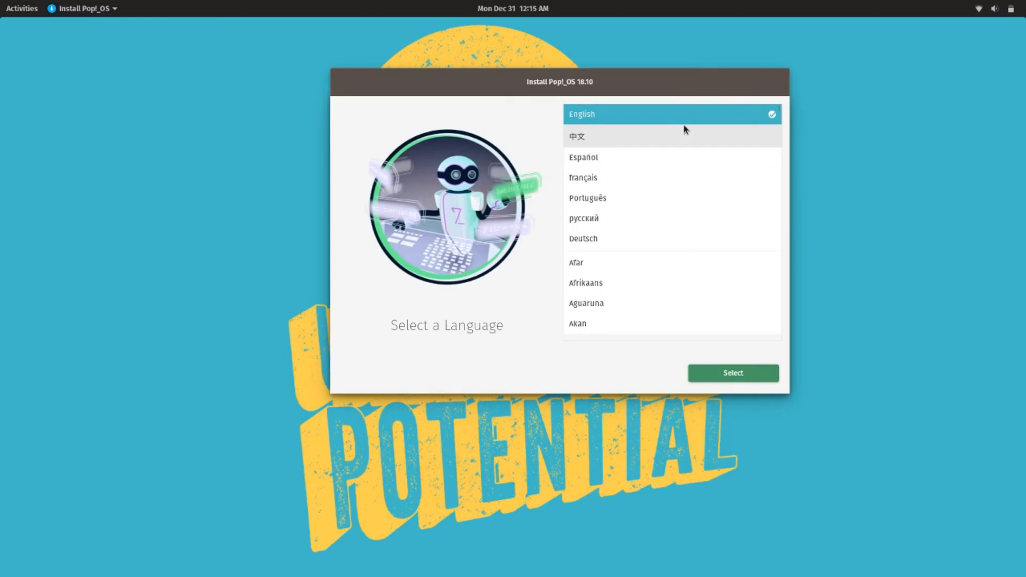
{"action": "left_click_drag", "start_coordinate": [699, 88], "coordinate": [644, 103]}
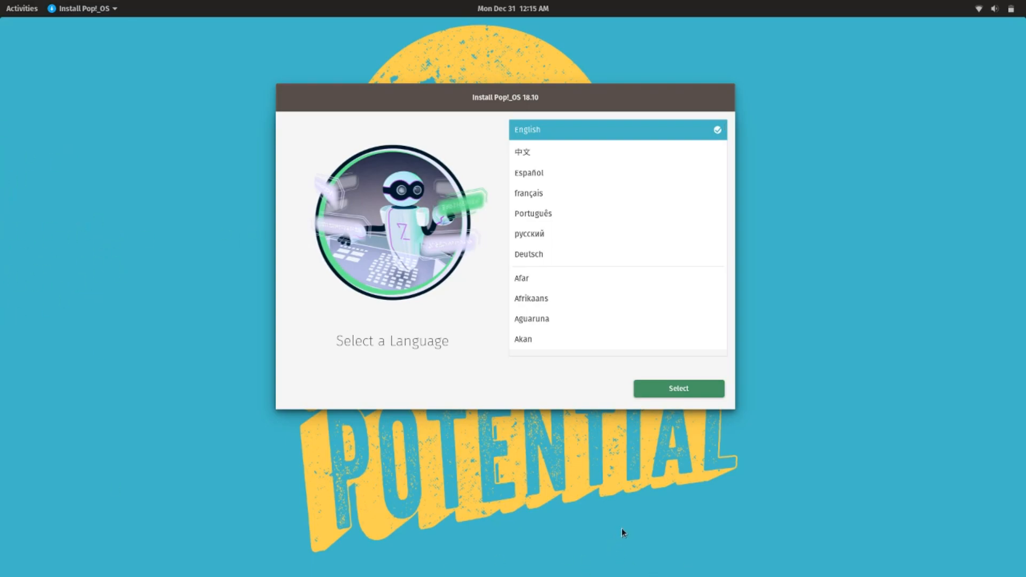
Step: Open and close the Activities overview repeatedly to examine how the dock and open windows are shown
{"action": "key", "text": "super"}
{"action": "left_click", "coordinate": [10, 3]}
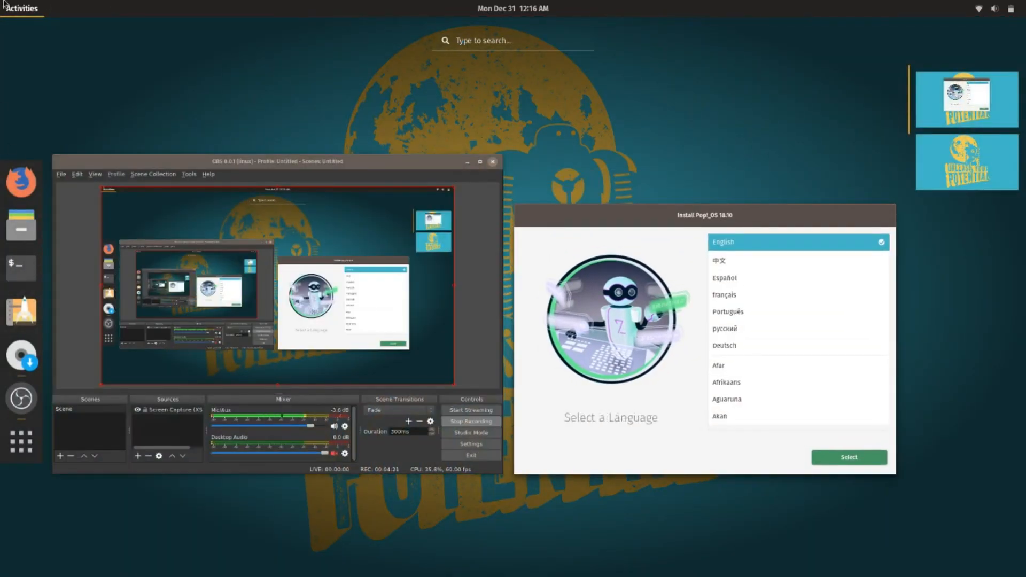
{"action": "left_click", "coordinate": [5, 5]}
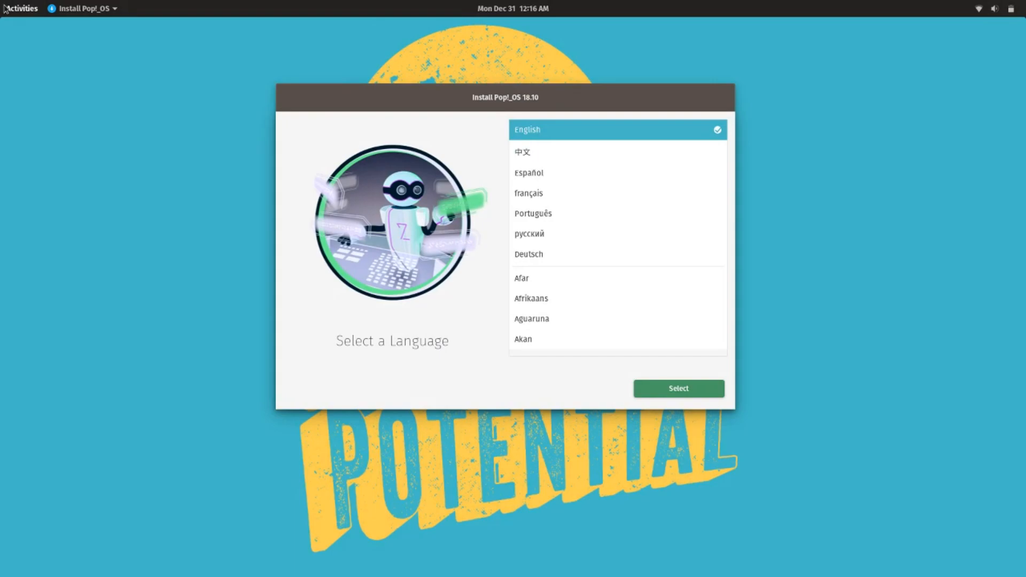
{"action": "left_click", "coordinate": [4, 6]}
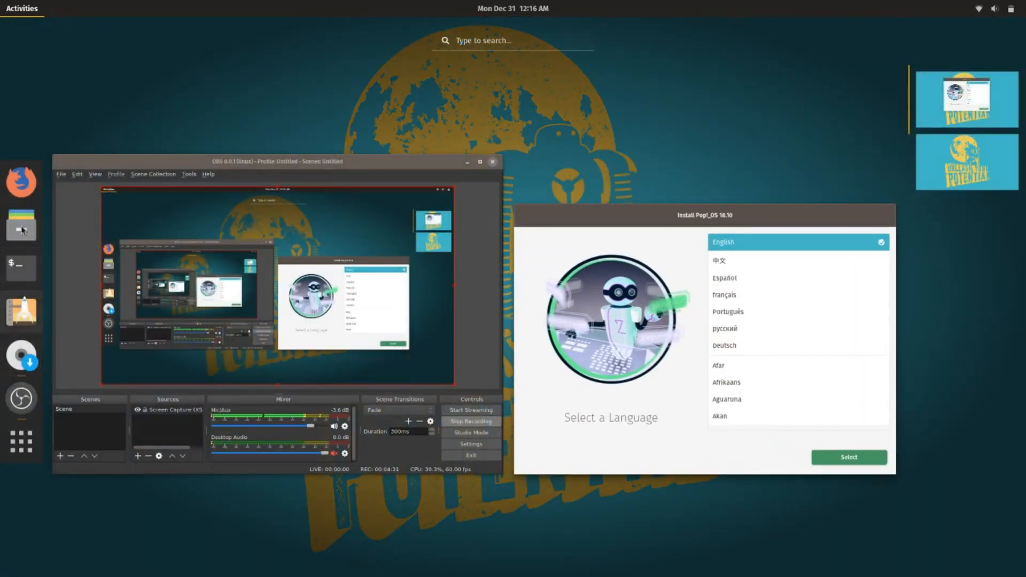
{"action": "left_click", "coordinate": [31, 5]}
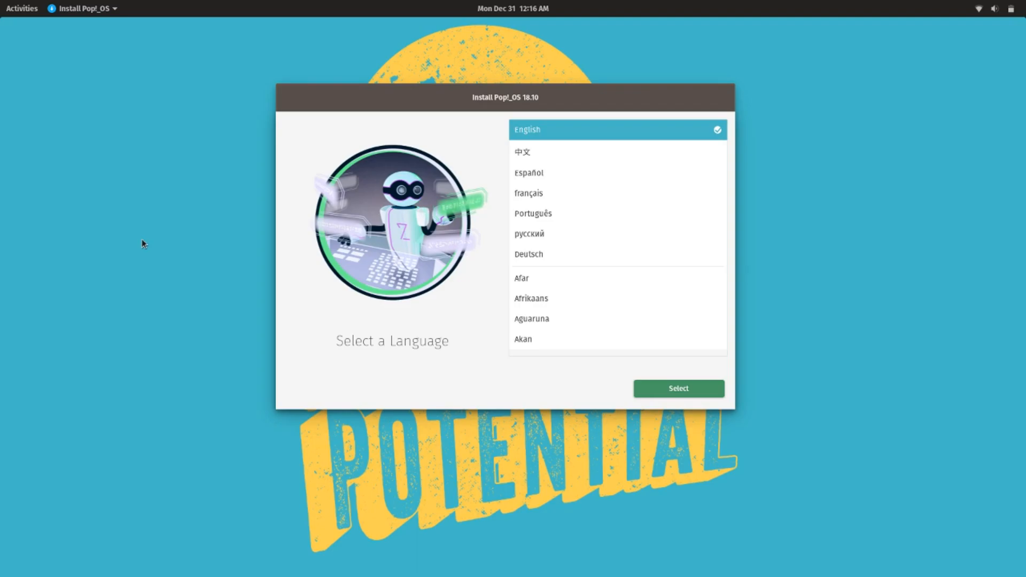
{"action": "left_click", "coordinate": [21, 8]}
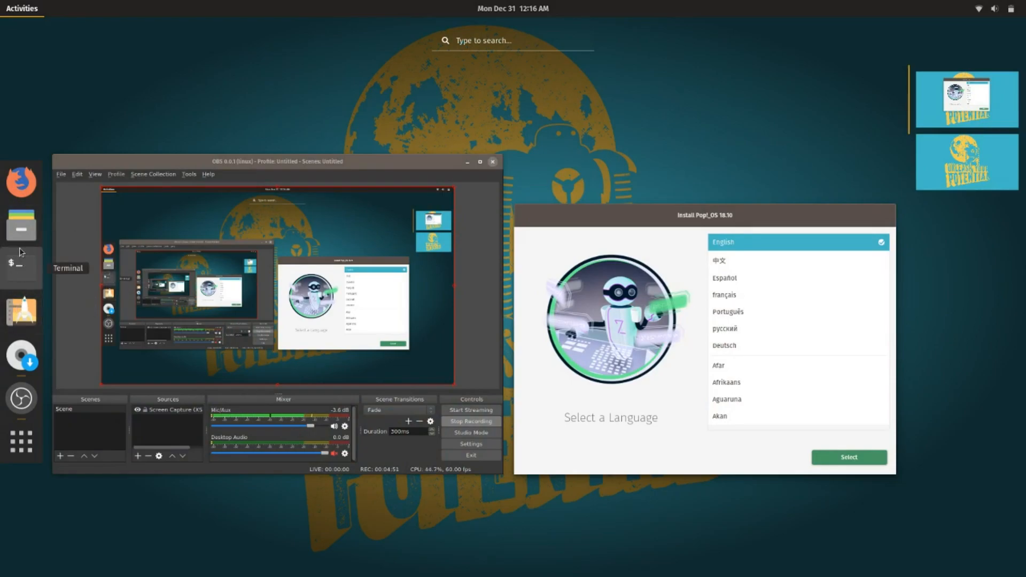
{"action": "left_click", "coordinate": [22, 10]}
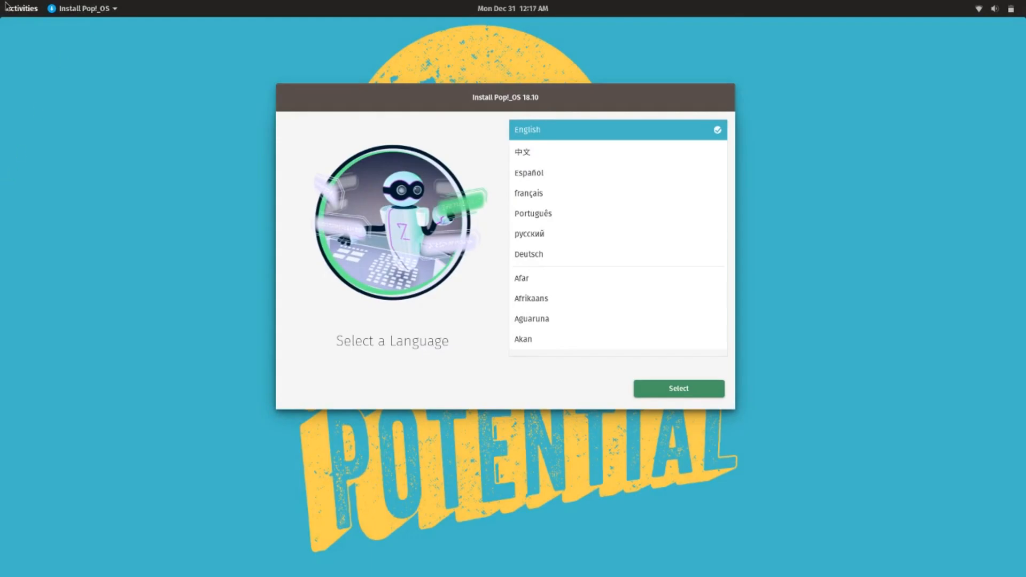
Step: Switch to Firefox and go from its Add-ons Manager to the Firefox Add-ons website
{"action": "left_click", "coordinate": [6, 4]}
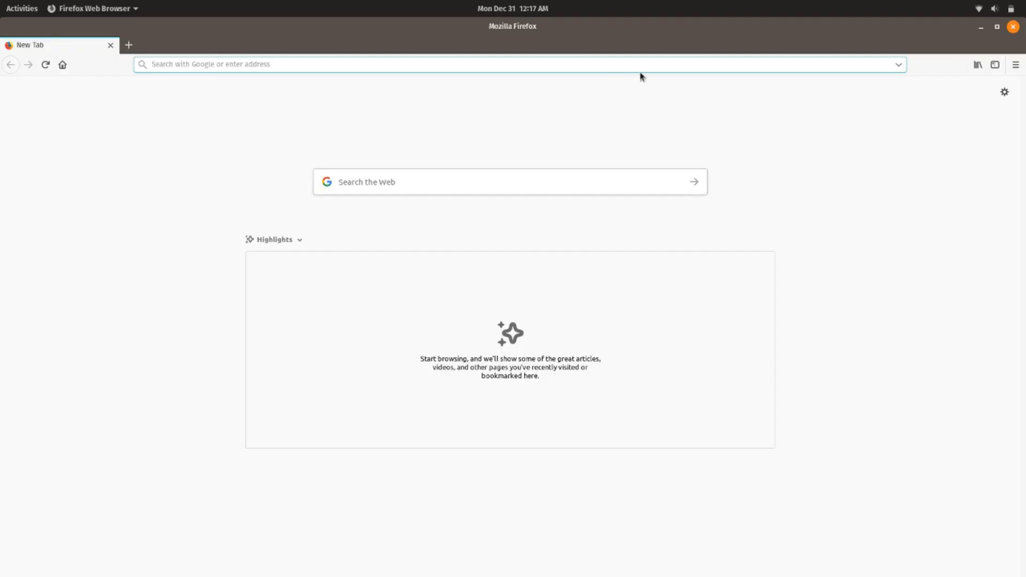
{"action": "left_click", "coordinate": [1016, 67]}
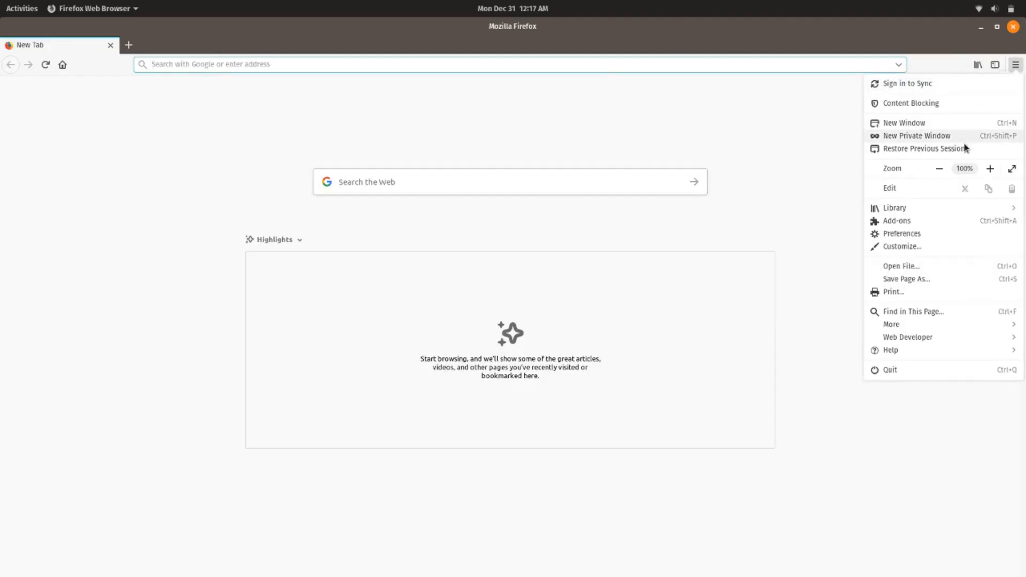
{"action": "left_click", "coordinate": [934, 226]}
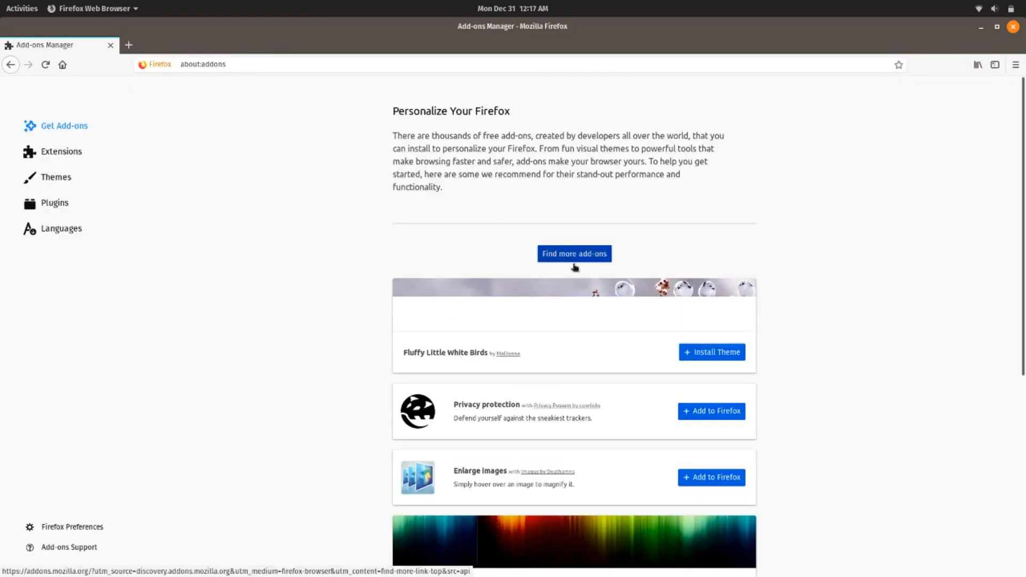
{"action": "left_click", "coordinate": [574, 253]}
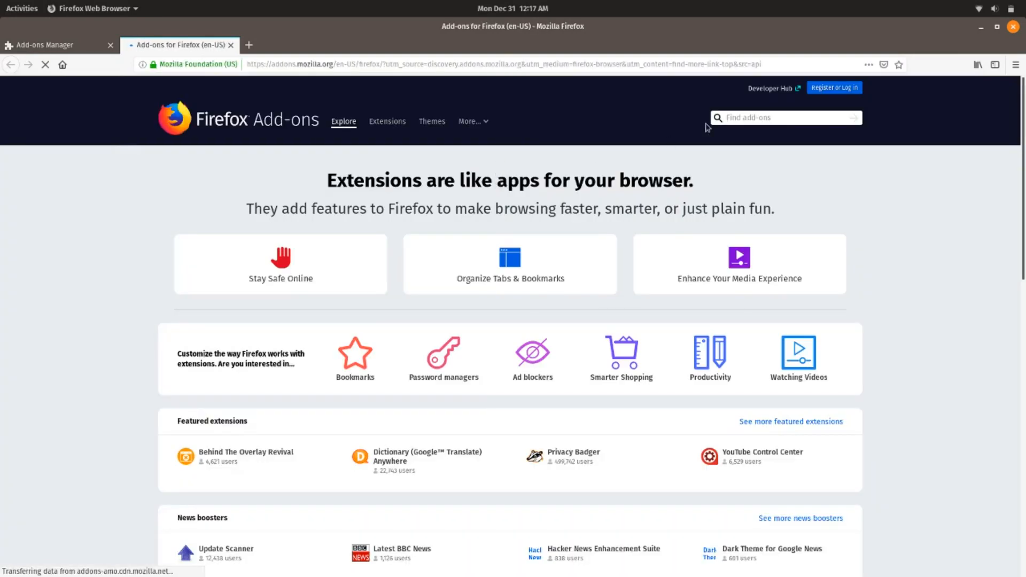
Step: Search the Firefox Add-ons website for "gnome"
{"action": "left_click", "coordinate": [734, 119]}
{"action": "type", "text": "gr"}
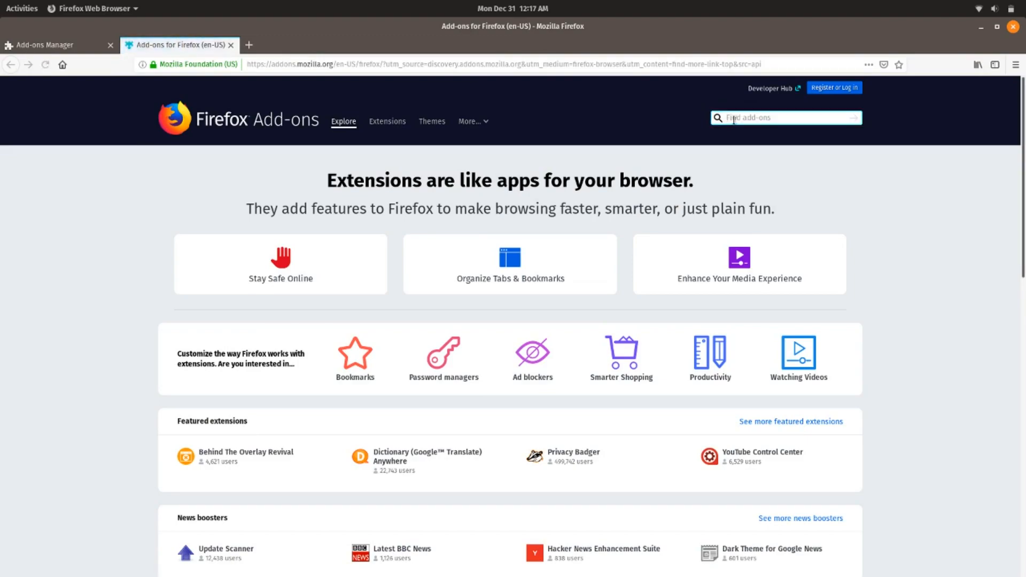
{"action": "left_click", "coordinate": [734, 118]}
{"action": "type", "text": "gnome"}
{"action": "key", "text": "Return"}
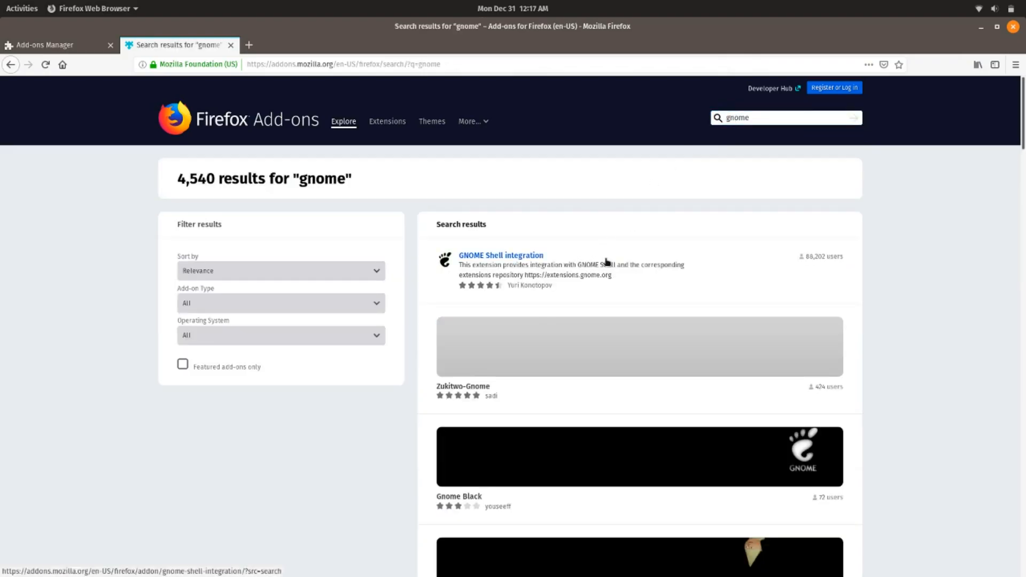
Step: Add the GNOME Shell integration extension to Firefox and grant its requested permissions
{"action": "left_click", "coordinate": [529, 256]}
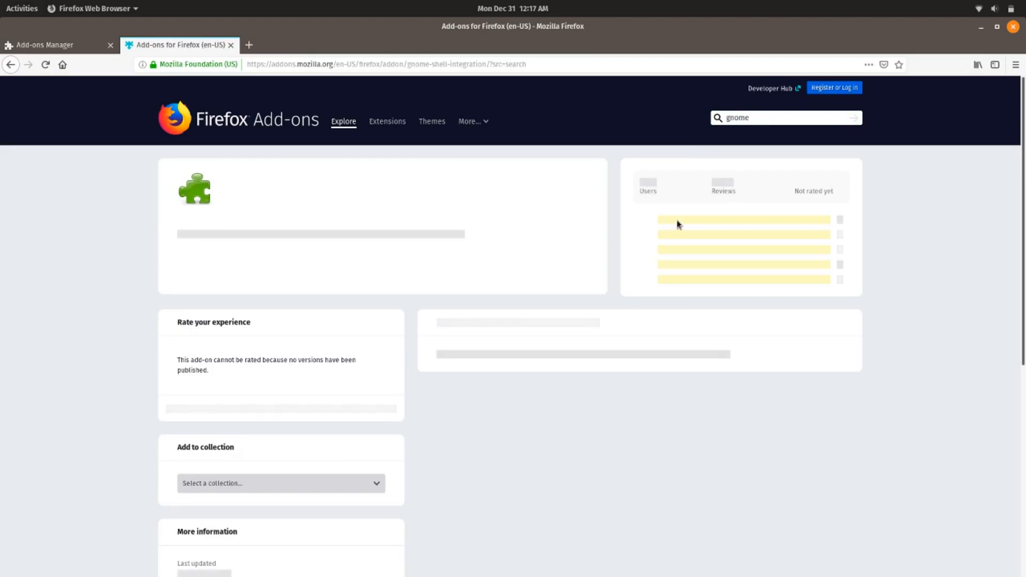
{"action": "left_click", "coordinate": [558, 280]}
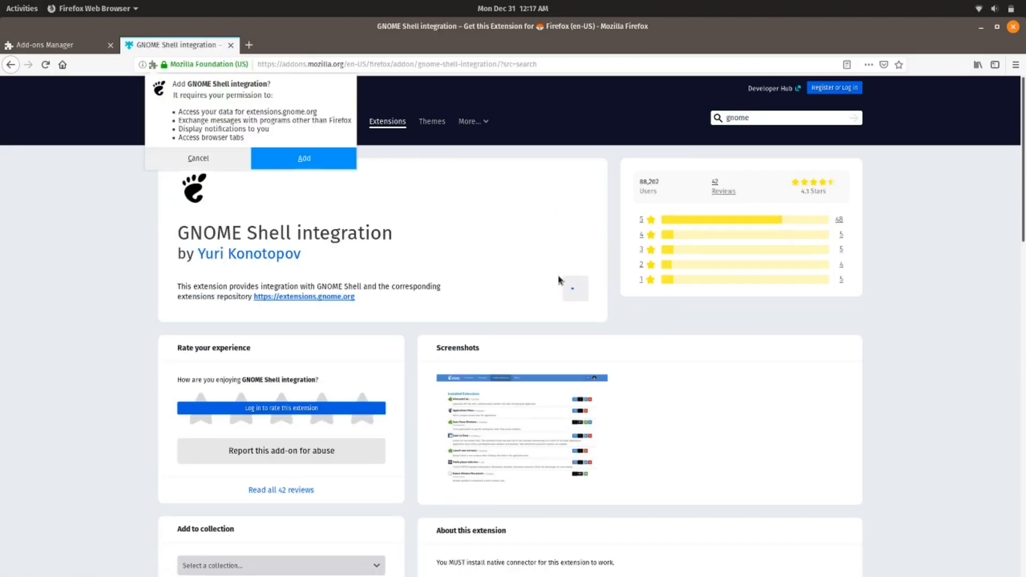
{"action": "left_click", "coordinate": [313, 160]}
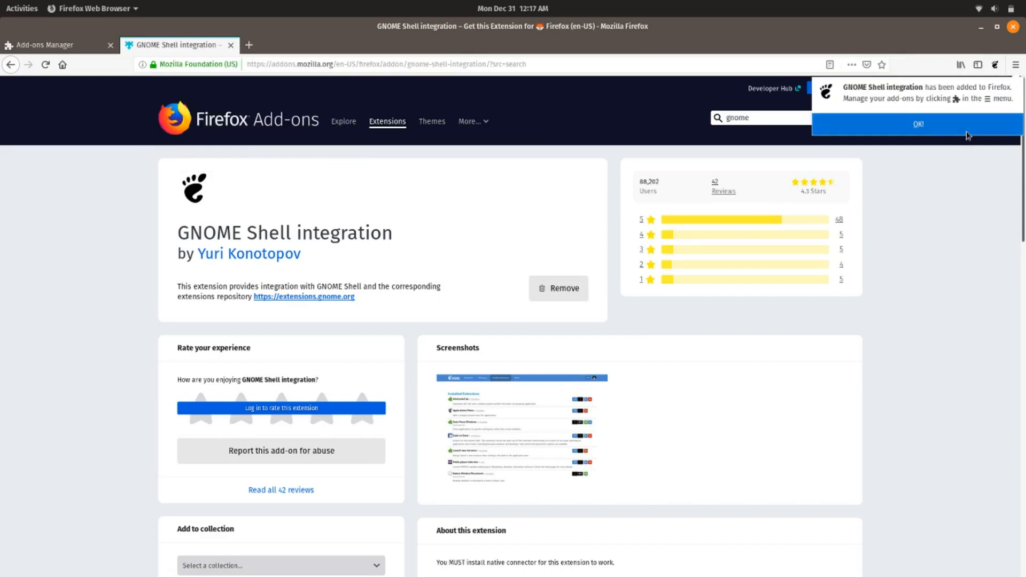
Step: Dismiss the notice about the added extension and close Firefox with both open tabs, including its reopened window
{"action": "left_click", "coordinate": [969, 133]}
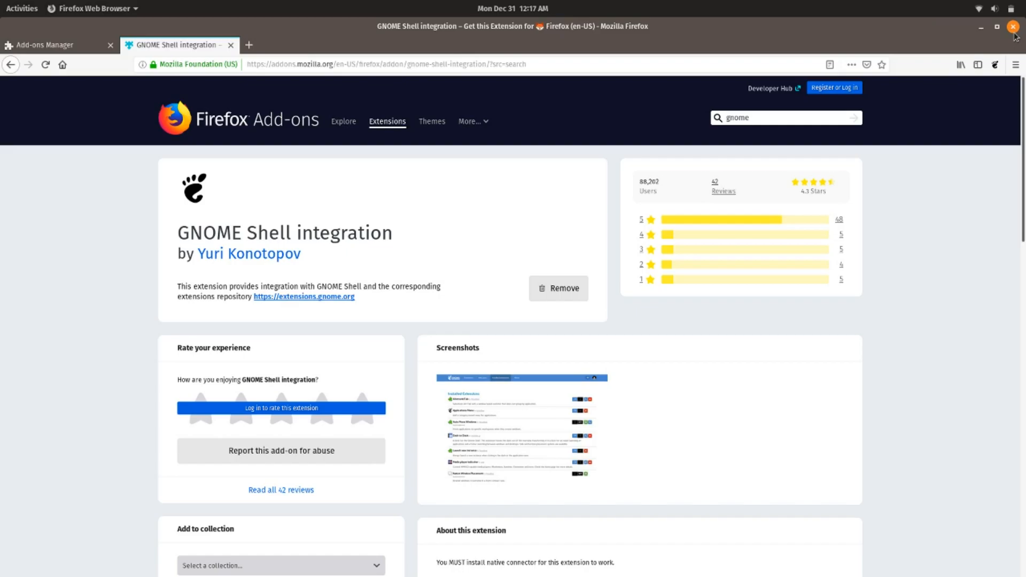
{"action": "left_click", "coordinate": [1014, 28]}
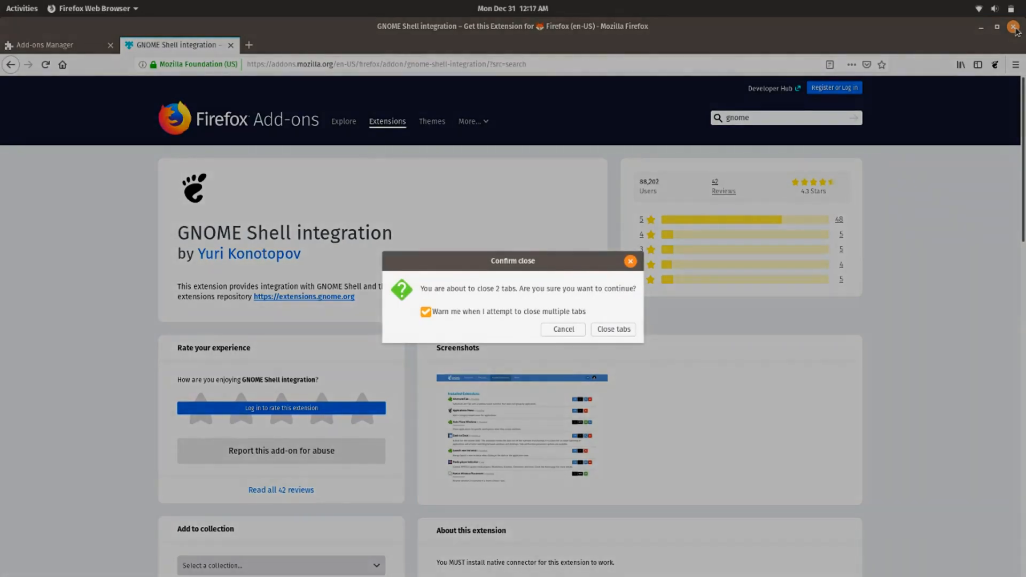
{"action": "left_click", "coordinate": [613, 330]}
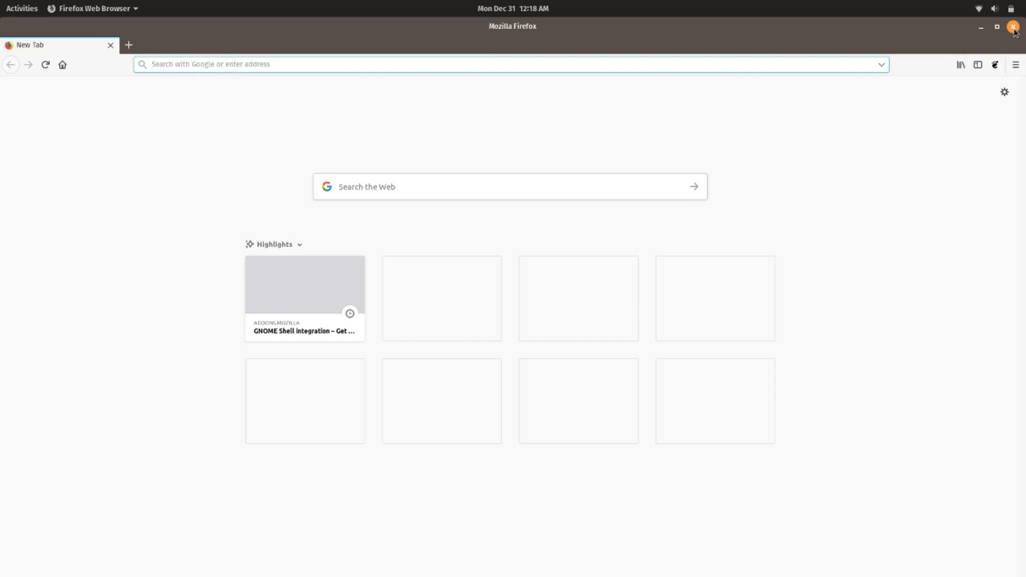
{"action": "left_click", "coordinate": [1014, 29]}
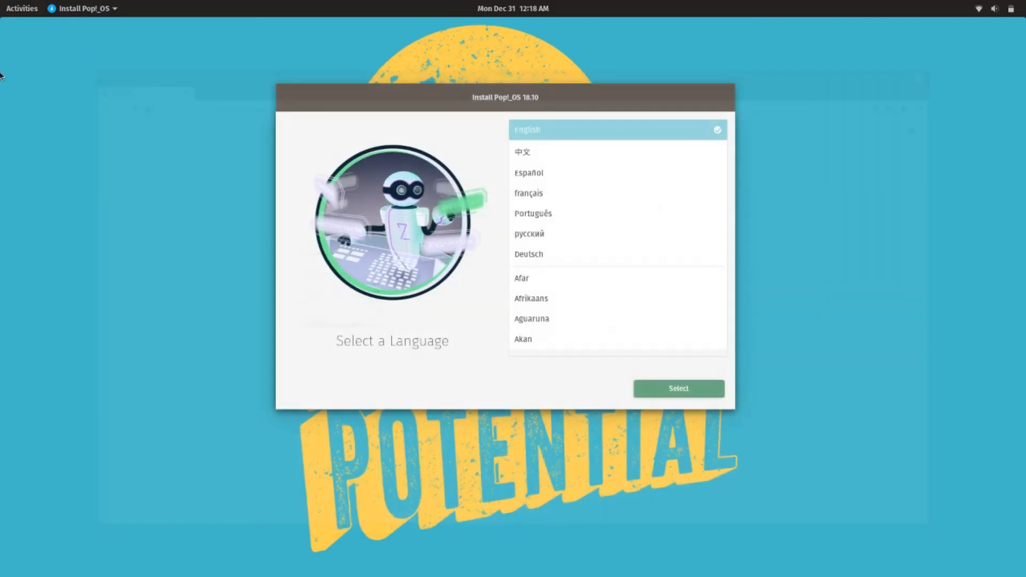
Step: Open Tweaks and set the scaling factor for fonts to 1.3
{"action": "mouse_move", "coordinate": [3, 5]}
{"action": "type", "text": "tw"}
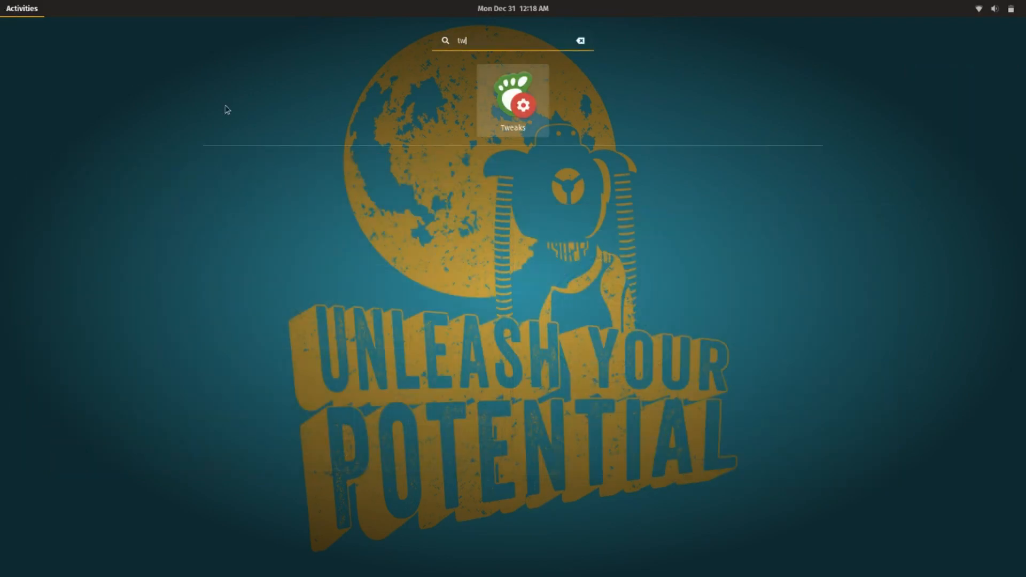
{"action": "left_click", "coordinate": [516, 118]}
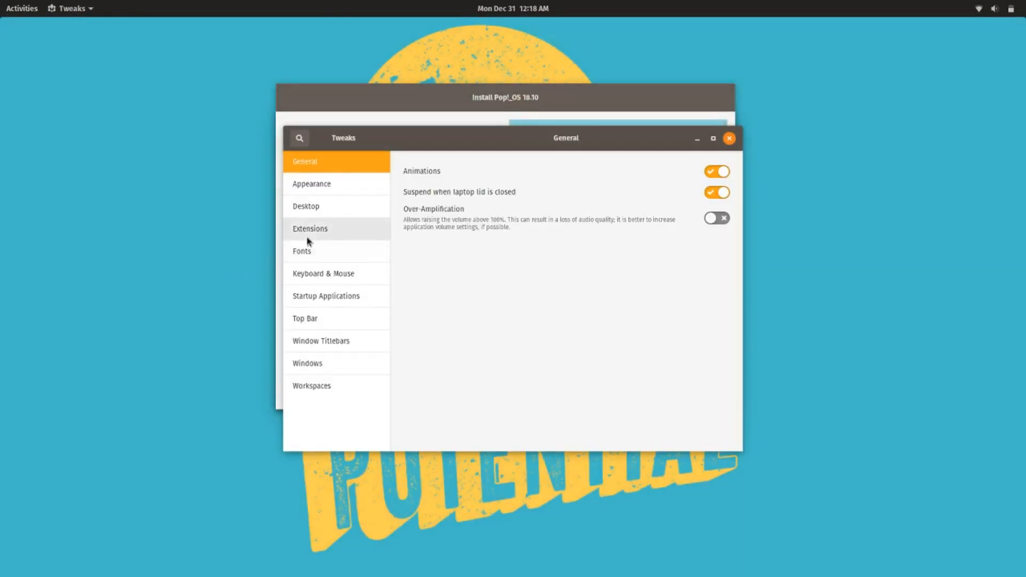
{"action": "left_click", "coordinate": [335, 254]}
{"action": "left_click", "coordinate": [658, 383]}
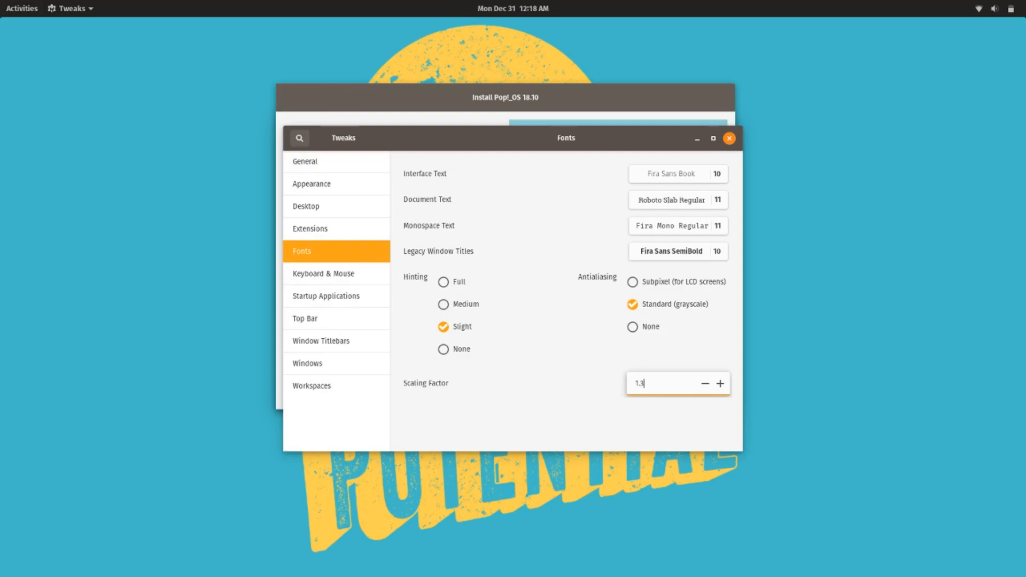
{"action": "key", "text": "Return"}
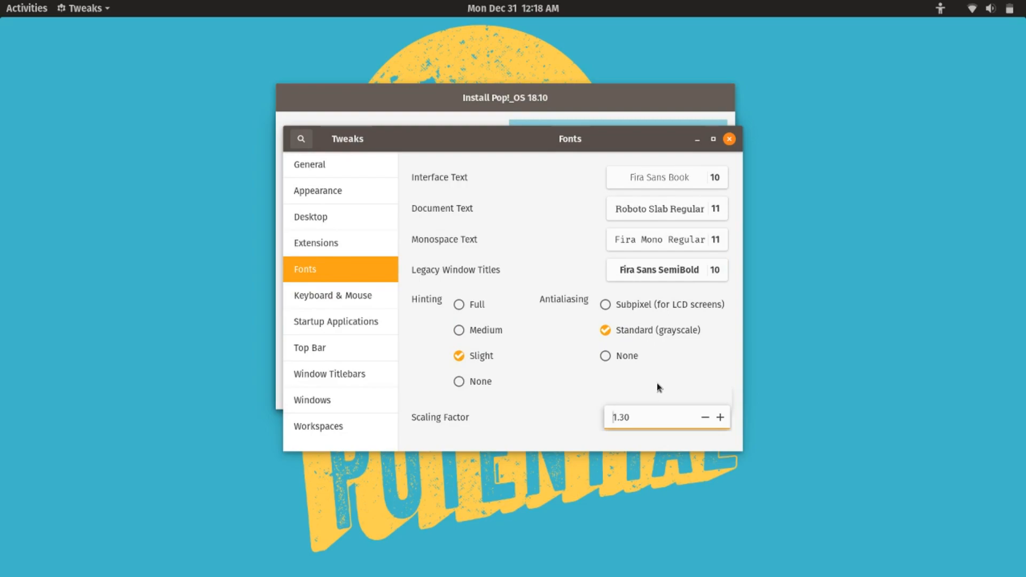
Step: Increase the font scaling factor to 1.38
{"action": "key", "text": "Right"}
{"action": "key", "text": "Right"}
{"action": "key", "text": "Right"}
{"action": "key", "text": "Delete"}
{"action": "type", "text": "8"}
{"action": "key", "text": "Return"}
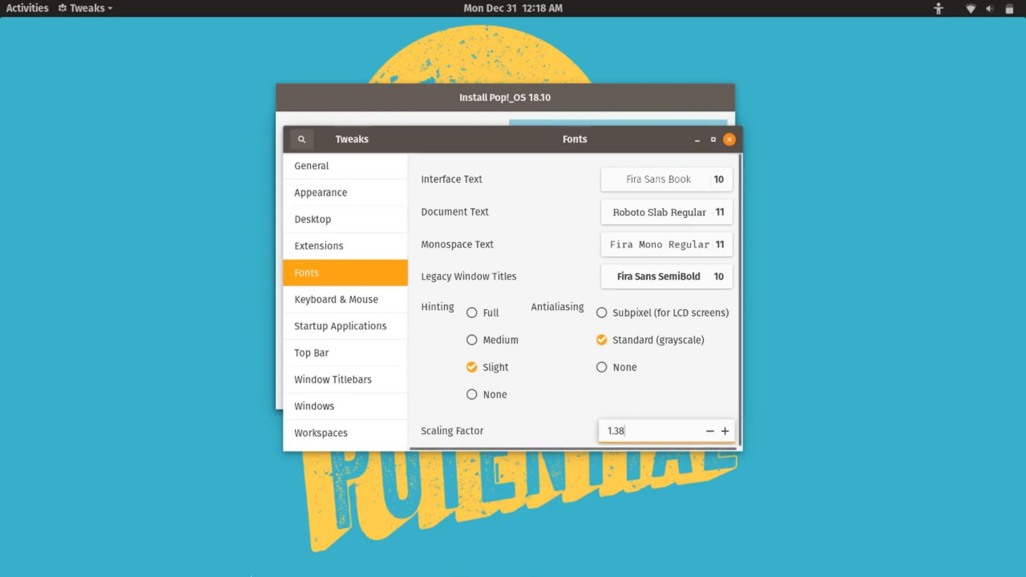
Step: Open Firefox, go to the GNOME Shell Extensions website through the installed add-on, and search for "dash to dock"
{"action": "left_click", "coordinate": [3, 3]}
{"action": "left_click", "coordinate": [20, 156]}
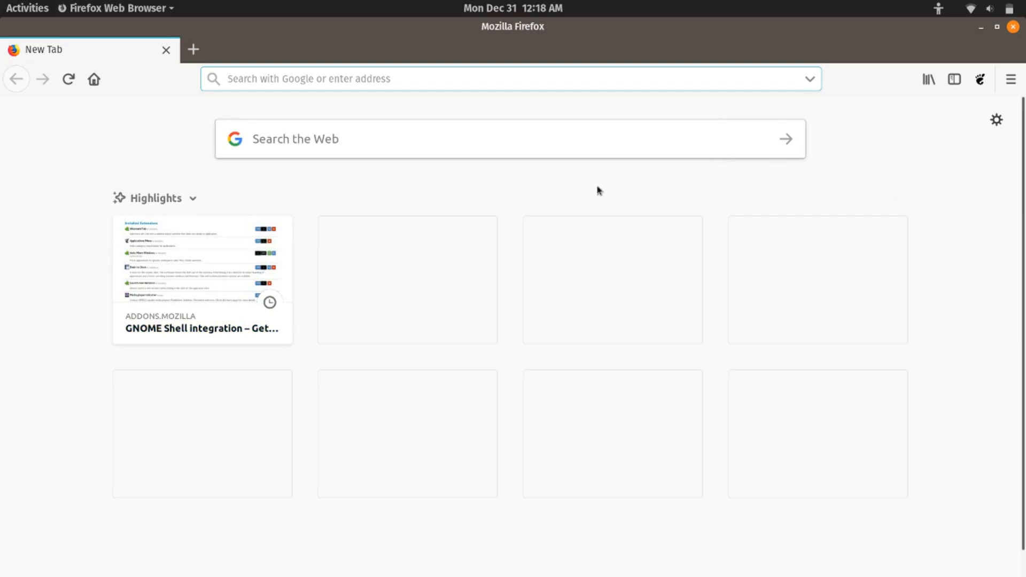
{"action": "left_click", "coordinate": [981, 82]}
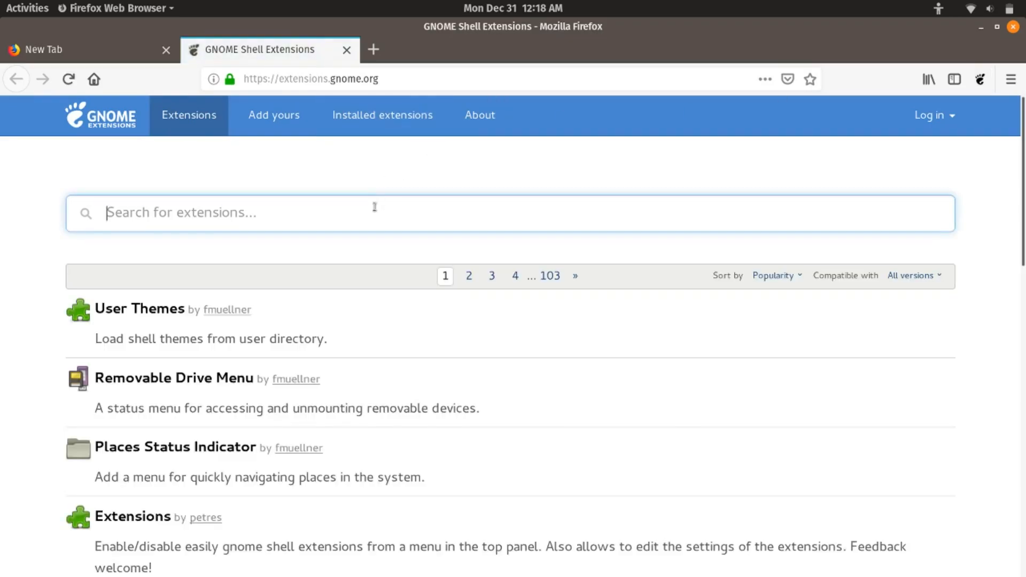
{"action": "type", "text": "dash"}
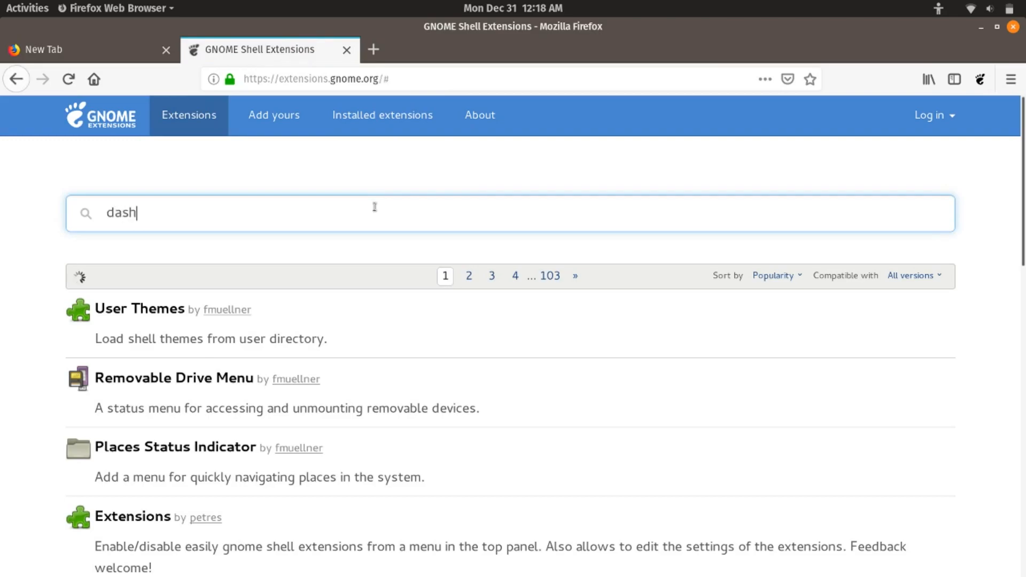
{"action": "type", "text": " to dock"}
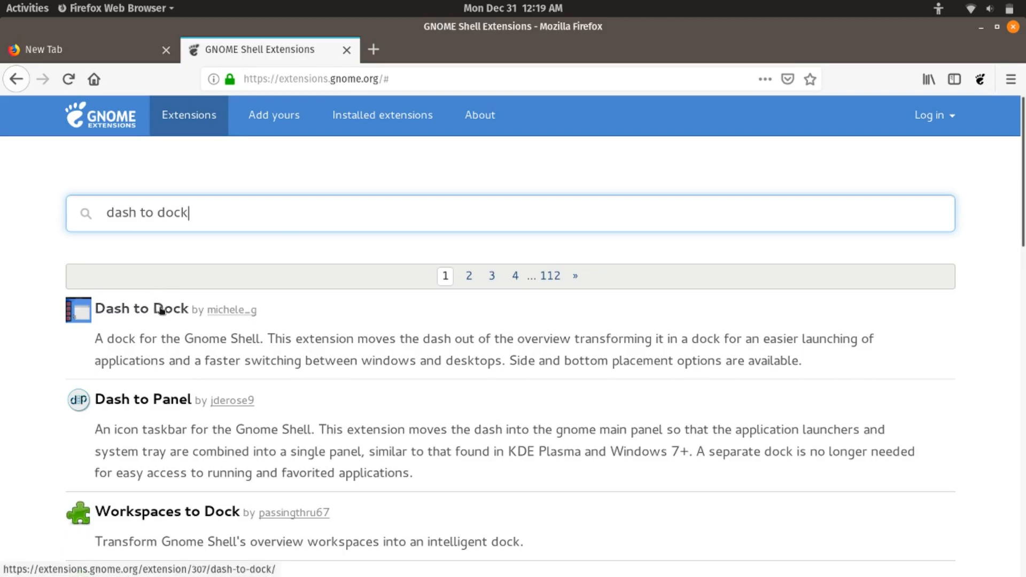
Step: Turn on the Dash to Dock extension from its page and approve its download and installation
{"action": "left_click", "coordinate": [161, 310]}
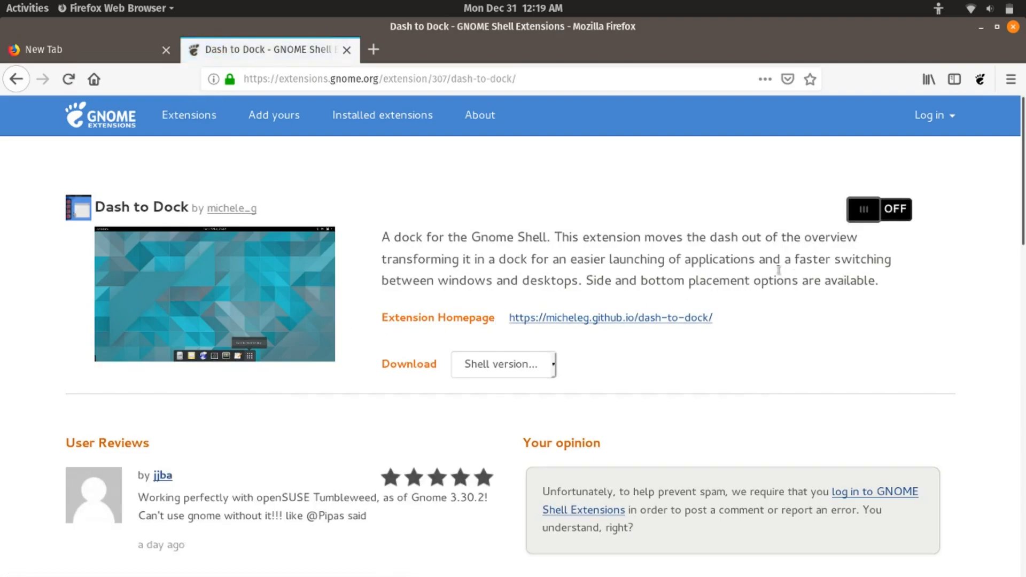
{"action": "left_click", "coordinate": [875, 214]}
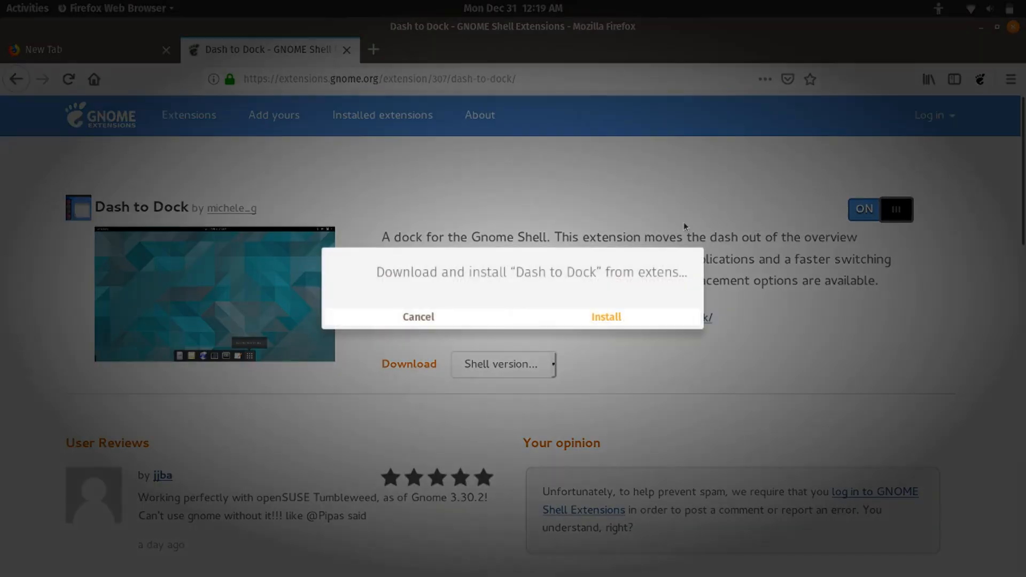
{"action": "left_click", "coordinate": [620, 316]}
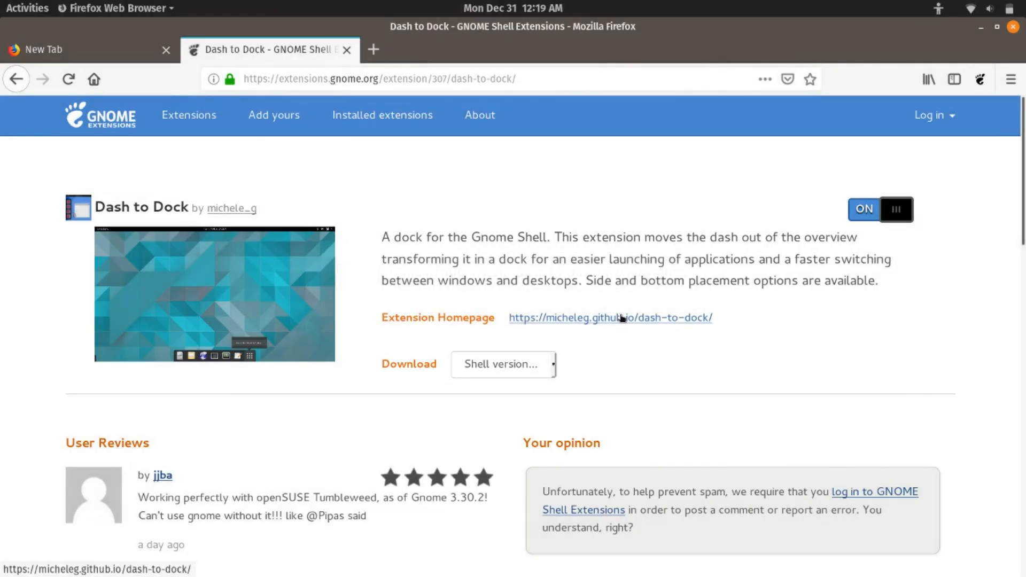
Step: Minimize Firefox to close the Tweaks window behind it, and restore Firefox from the dock
{"action": "left_click", "coordinate": [982, 27]}
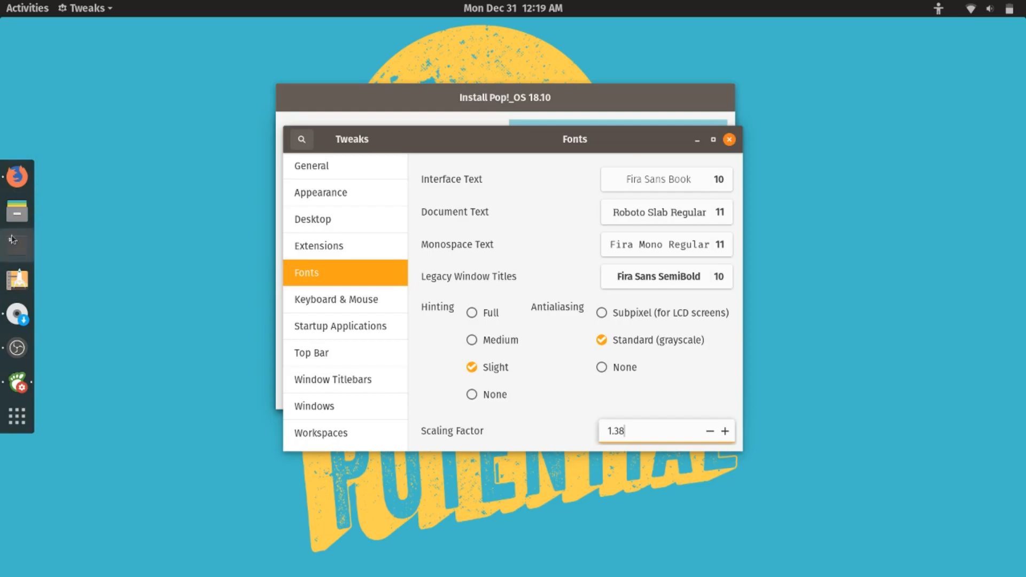
{"action": "left_click", "coordinate": [729, 139]}
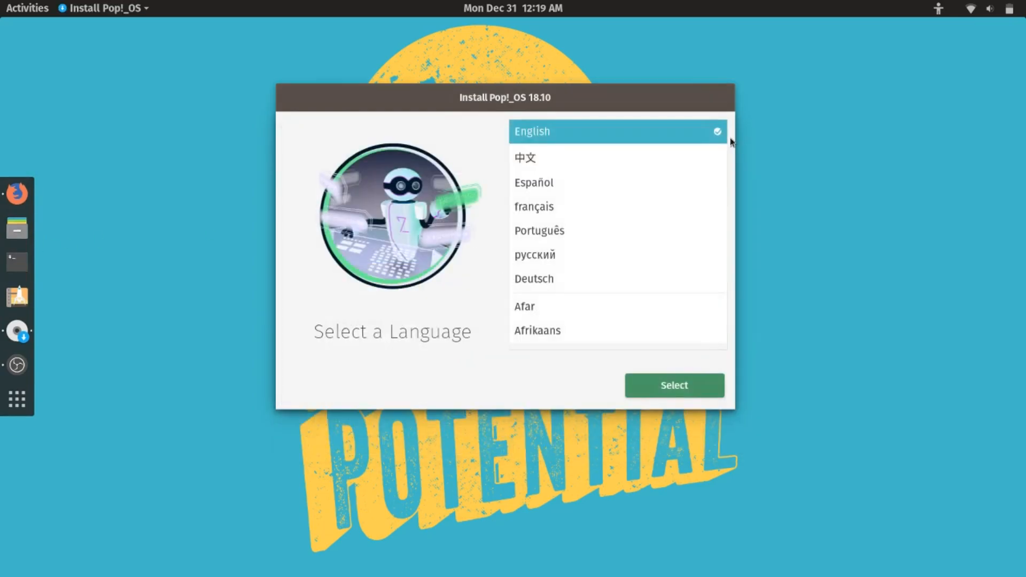
{"action": "left_click", "coordinate": [13, 194]}
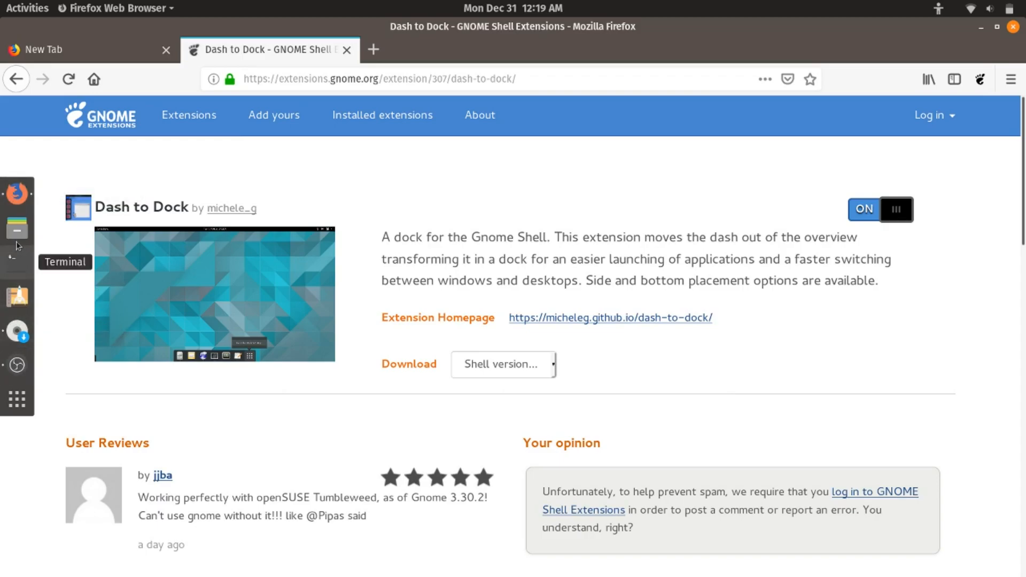
Step: Open Tweaks from the applications overview and switch the Dash to Dock extension off and back on
{"action": "left_click", "coordinate": [12, 400]}
{"action": "type", "text": "t"}
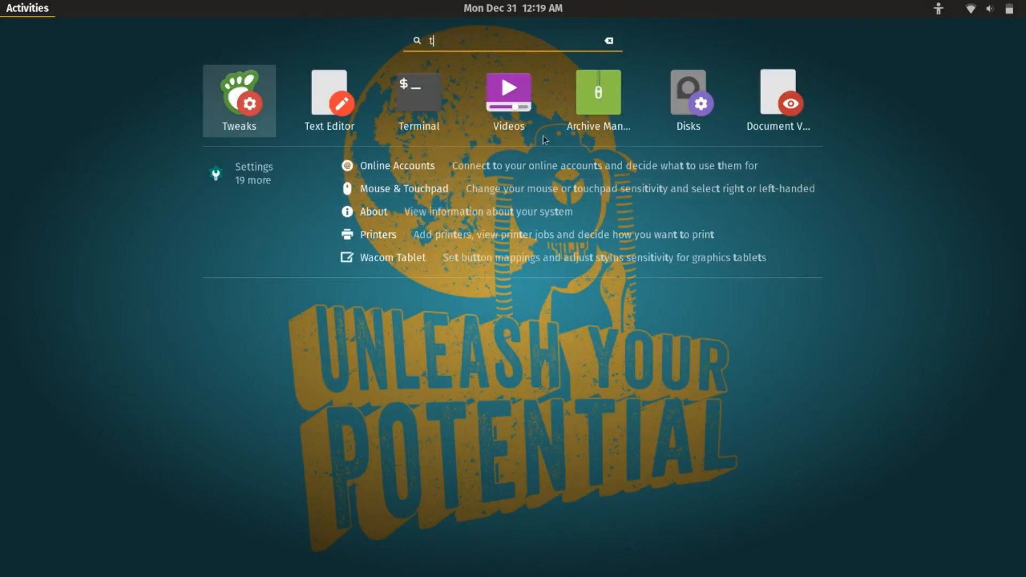
{"action": "left_click", "coordinate": [249, 92]}
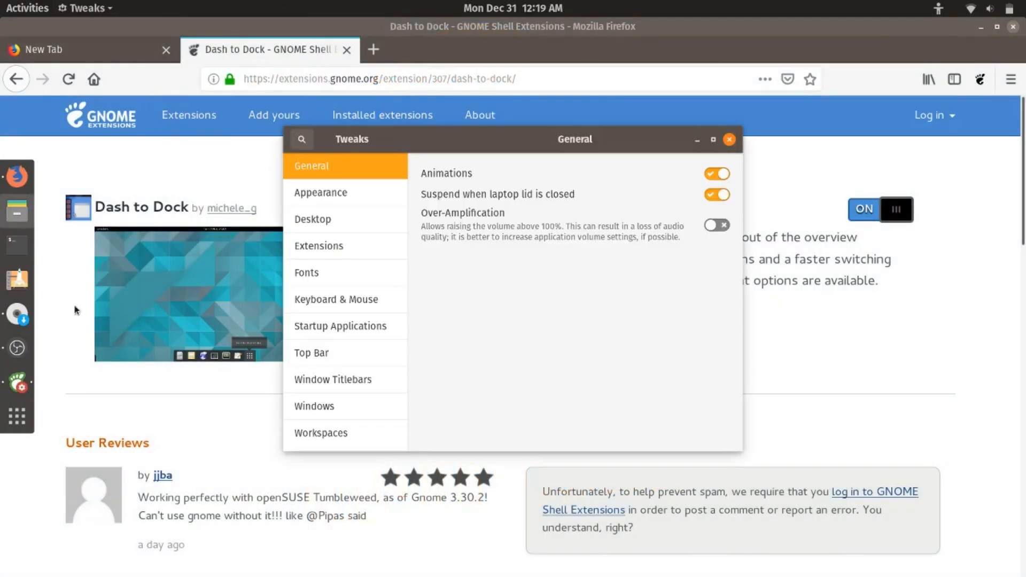
{"action": "left_click", "coordinate": [352, 249]}
{"action": "scroll", "coordinate": [618, 284], "scroll_direction": "down", "scroll_amount": 2}
{"action": "scroll", "coordinate": [617, 284], "scroll_direction": "up", "scroll_amount": 2}
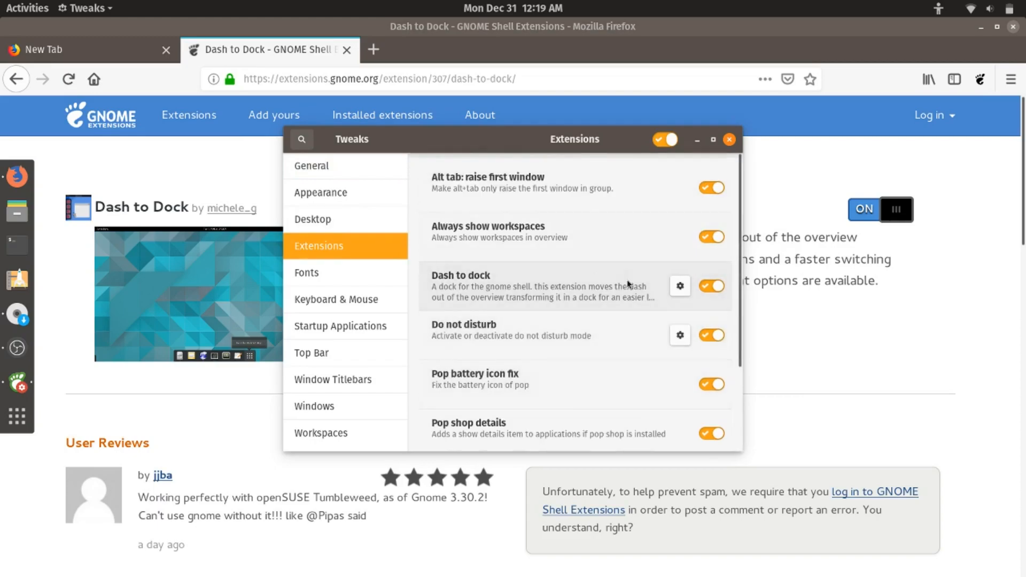
{"action": "left_click", "coordinate": [713, 286]}
{"action": "left_click", "coordinate": [713, 286]}
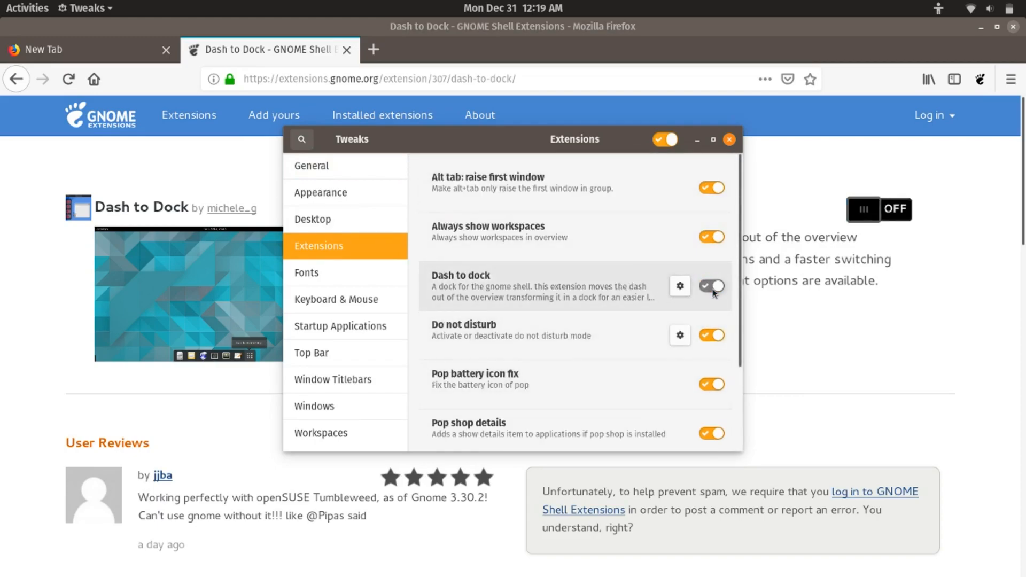
Step: Enlarge the Dash to Dock settings window, position the dock at Bottom, and set the icon size limit to 64 px
{"action": "left_click", "coordinate": [680, 286]}
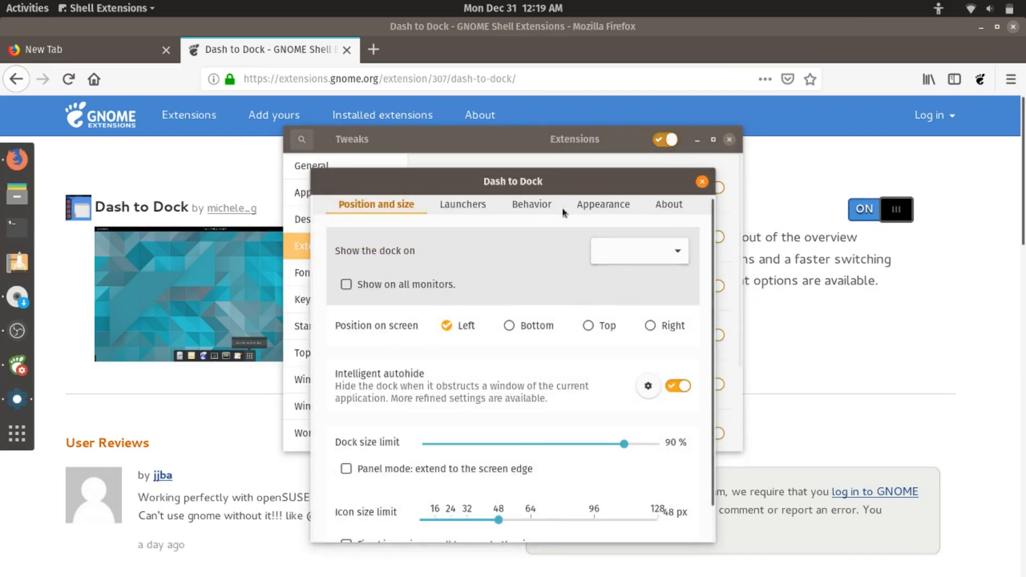
{"action": "left_click_drag", "start_coordinate": [580, 100], "coordinate": [592, 66]}
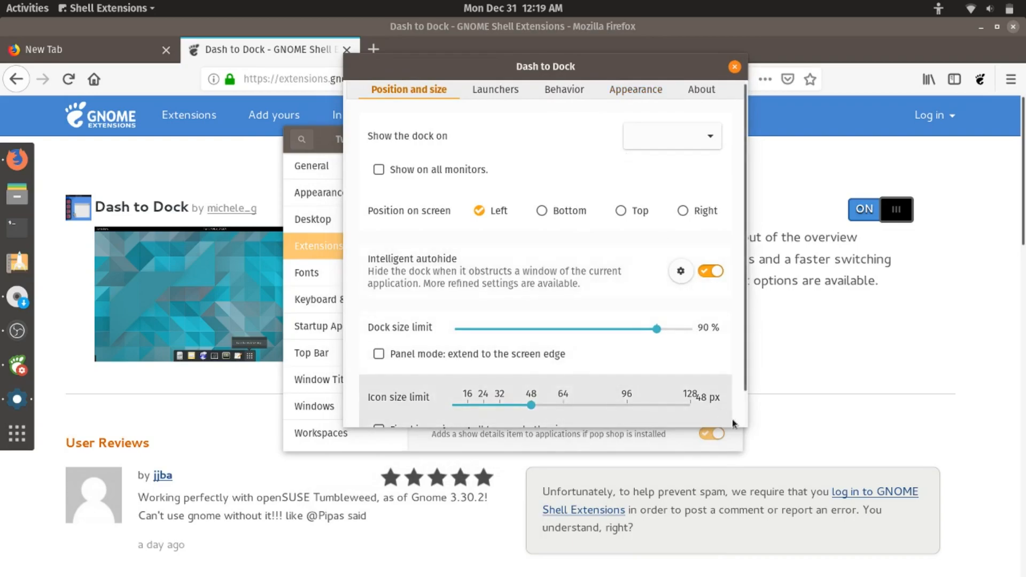
{"action": "left_click_drag", "start_coordinate": [746, 430], "coordinate": [861, 528]}
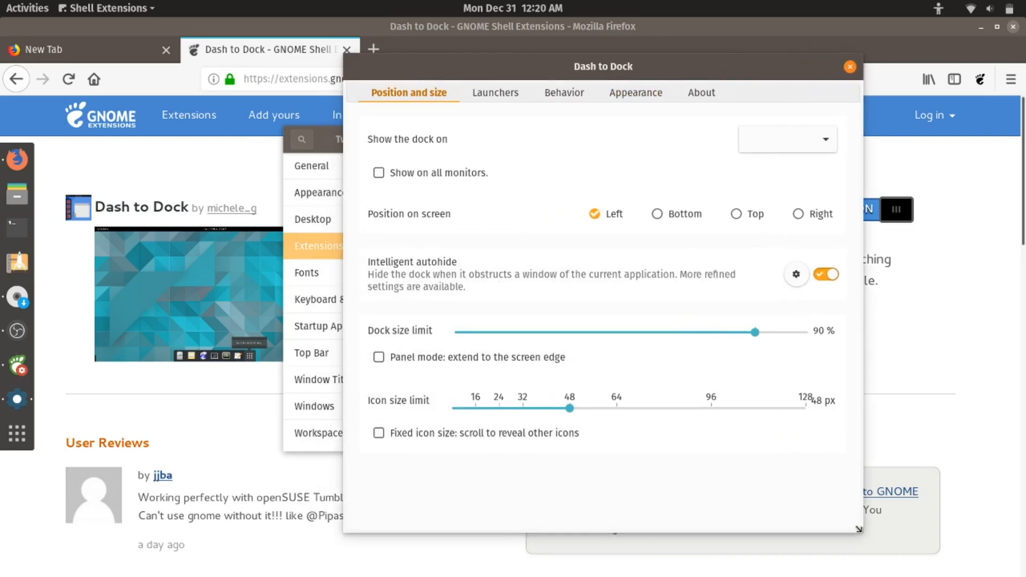
{"action": "left_click", "coordinate": [666, 220]}
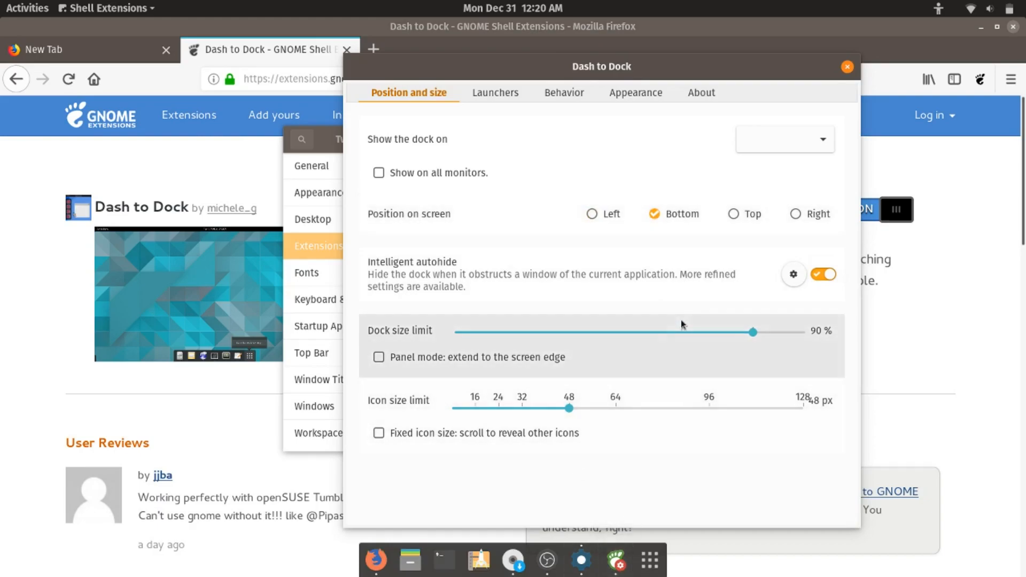
{"action": "left_click_drag", "start_coordinate": [569, 409], "coordinate": [614, 412]}
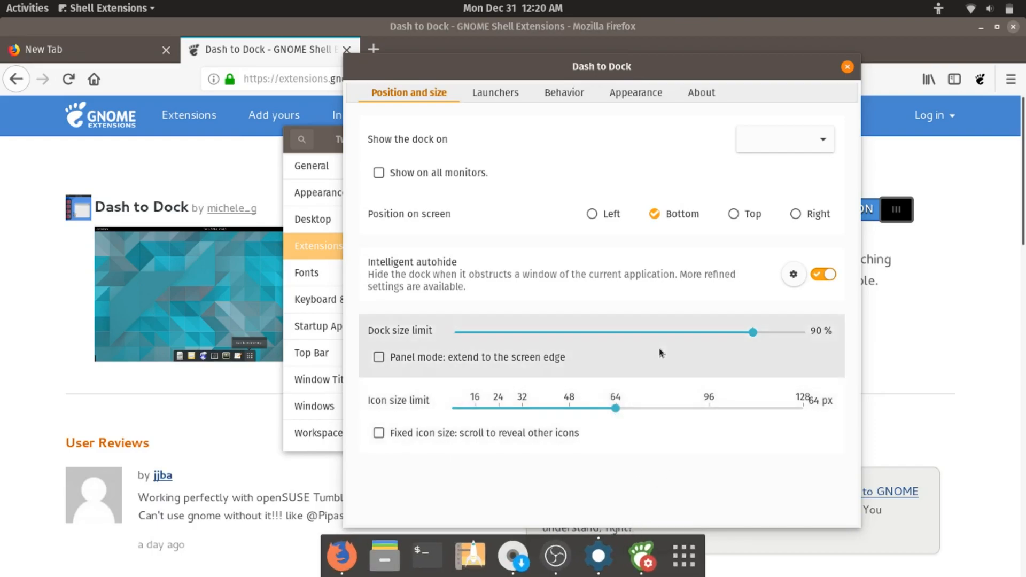
Step: Examine the Launchers, Behavior and Appearance settings of Dash to Dock, and close the settings and Tweaks windows
{"action": "left_click", "coordinate": [497, 94]}
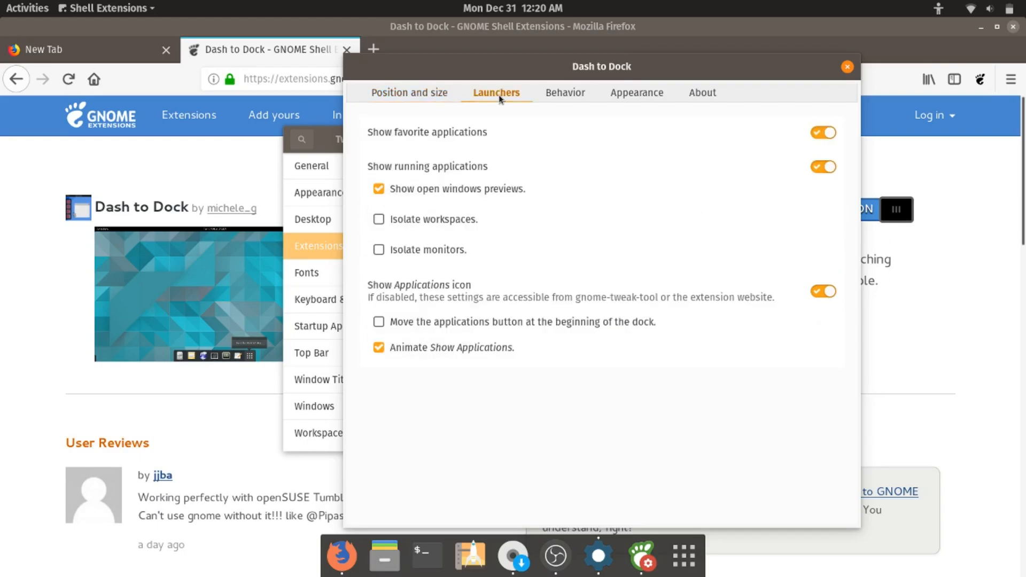
{"action": "left_click", "coordinate": [558, 100]}
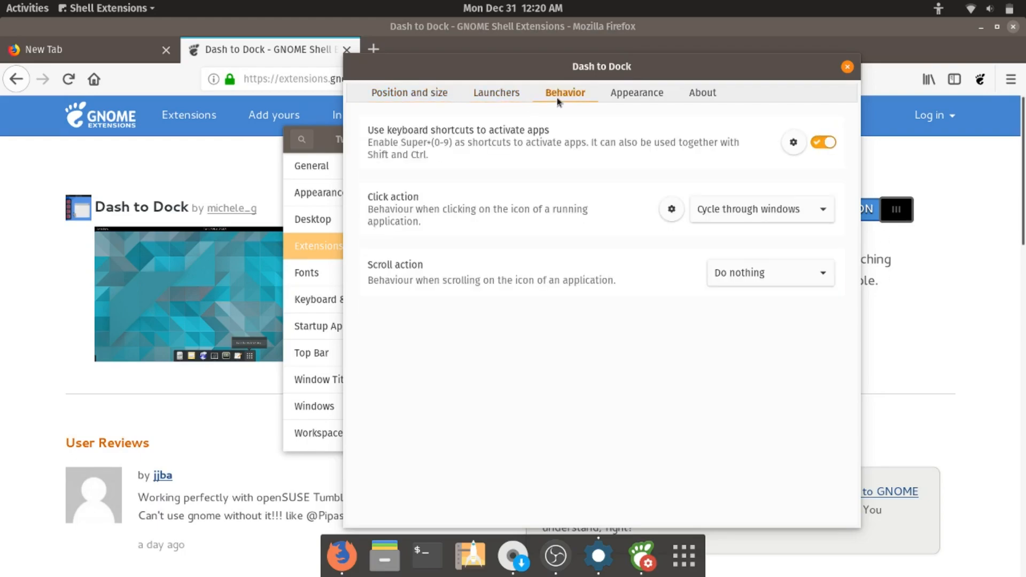
{"action": "left_click", "coordinate": [636, 103]}
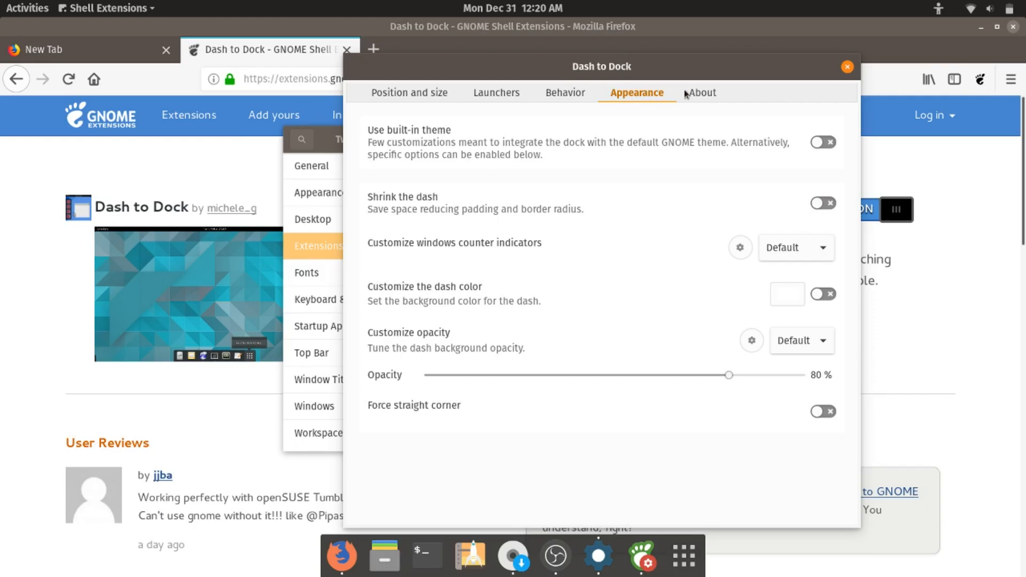
{"action": "left_click", "coordinate": [542, 96]}
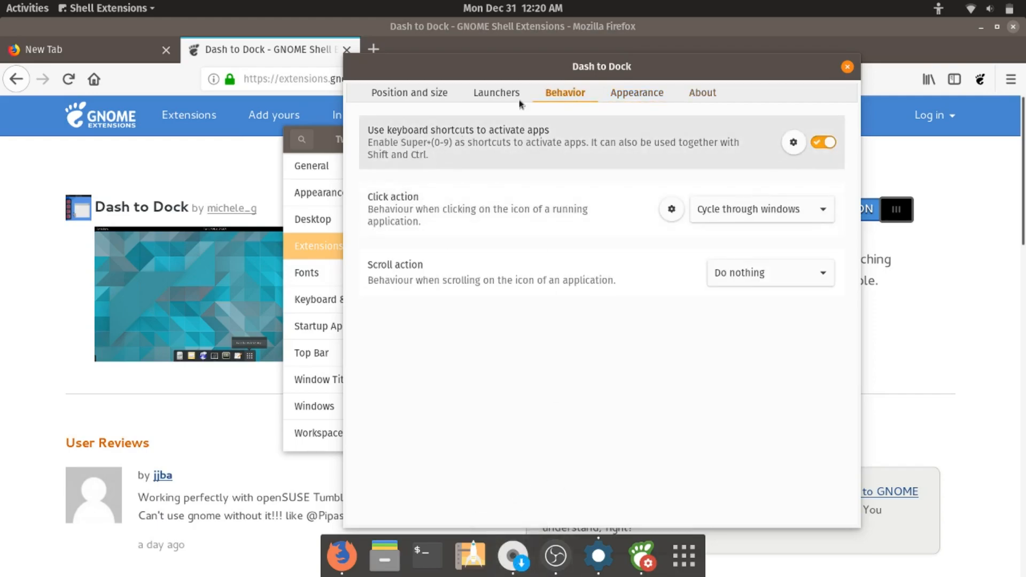
{"action": "left_click", "coordinate": [503, 94]}
{"action": "left_click", "coordinate": [564, 94]}
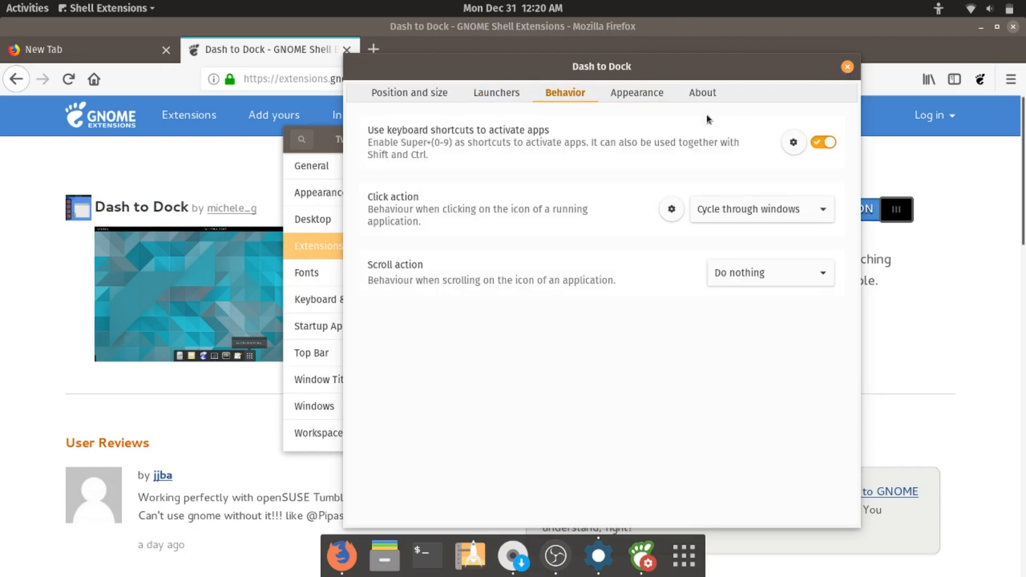
{"action": "left_click", "coordinate": [848, 67]}
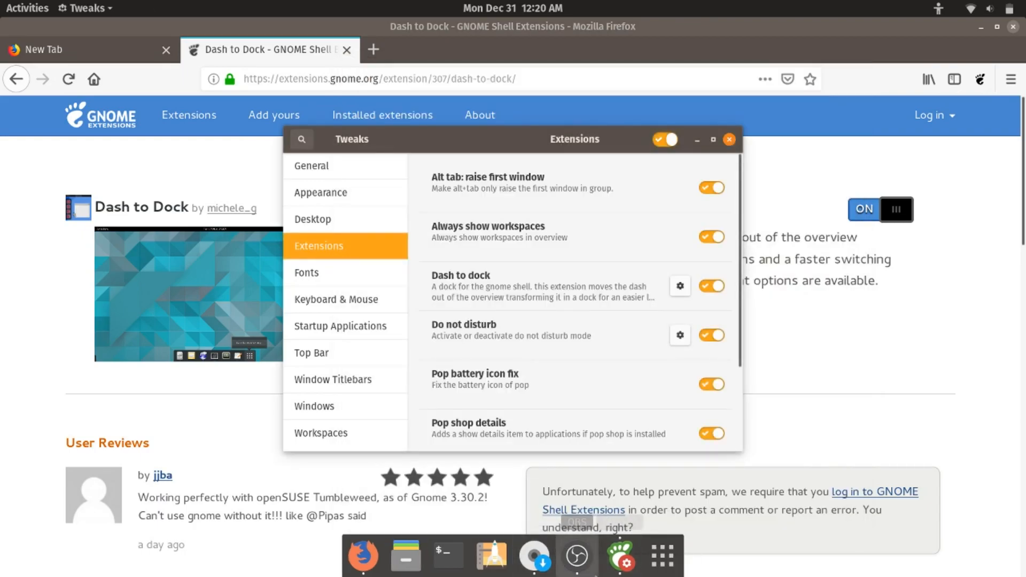
{"action": "left_click", "coordinate": [730, 140]}
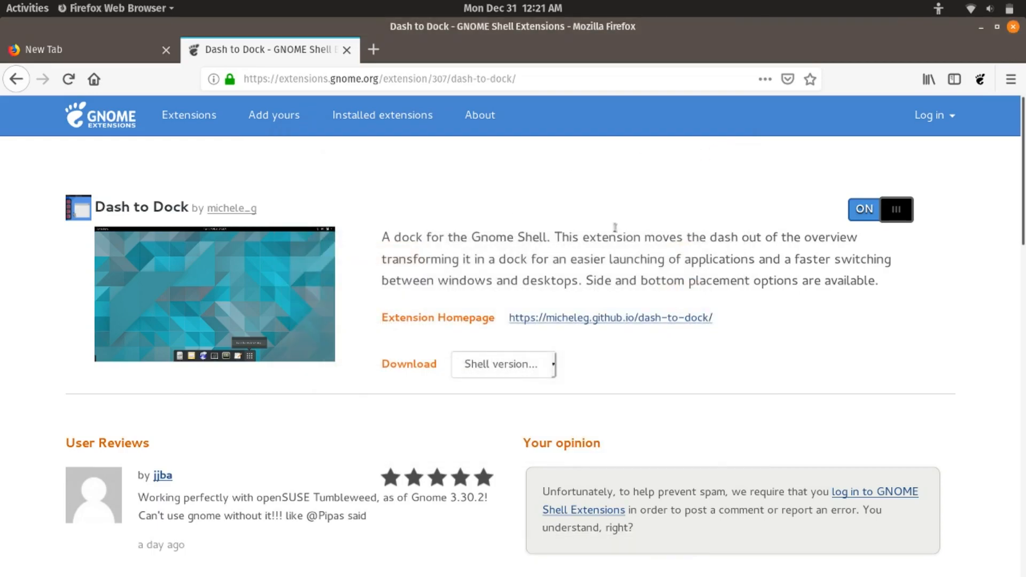
Step: Search the GNOME extensions site for "dash to panel" and open the Dash to Panel extension page
{"action": "left_click", "coordinate": [101, 114]}
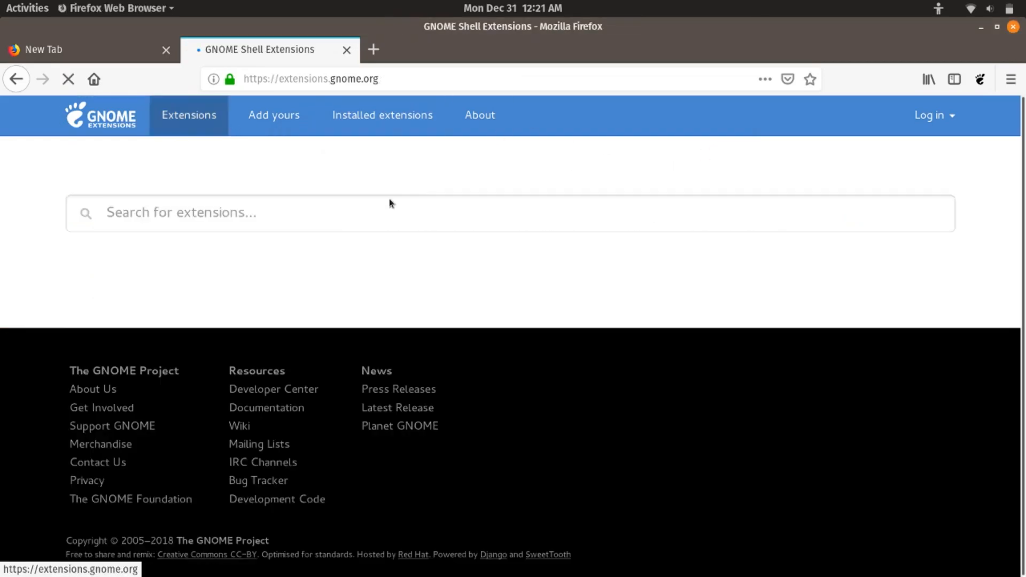
{"action": "left_click", "coordinate": [518, 219]}
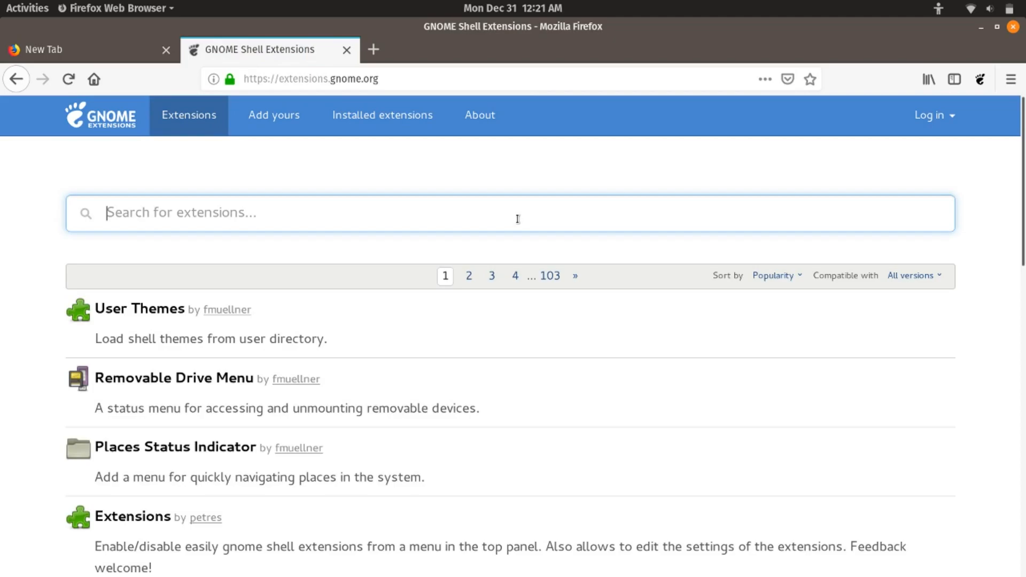
{"action": "type", "text": "dash to panel"}
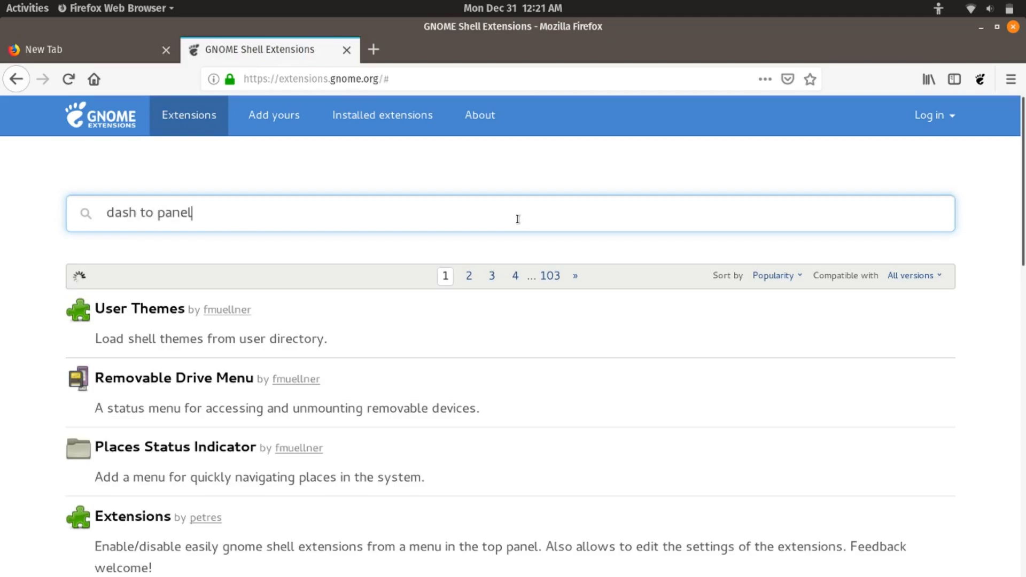
{"action": "left_click", "coordinate": [153, 309]}
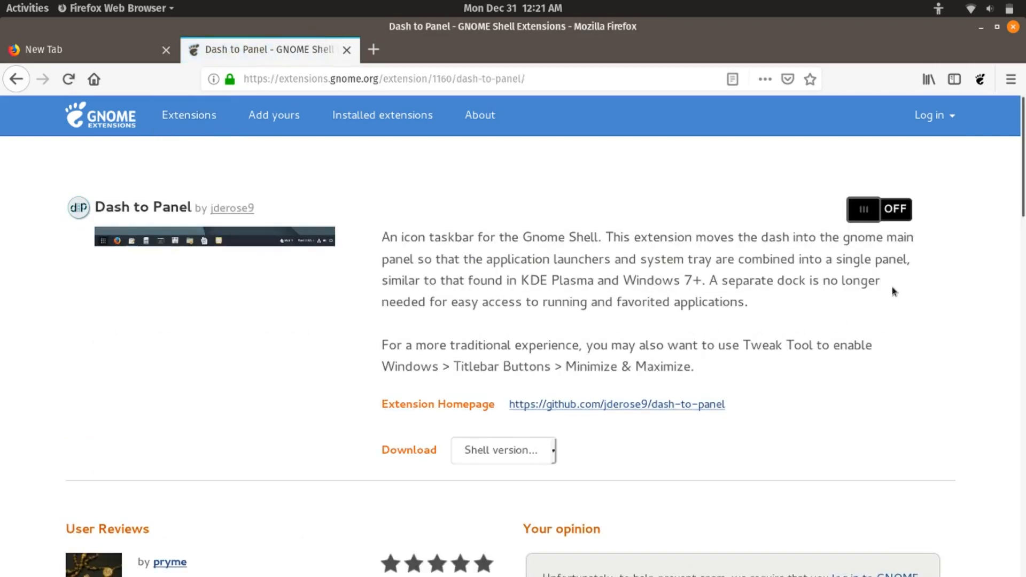
Step: Install the Dash to Panel extension and close Firefox together with all its open tabs
{"action": "left_click", "coordinate": [880, 219]}
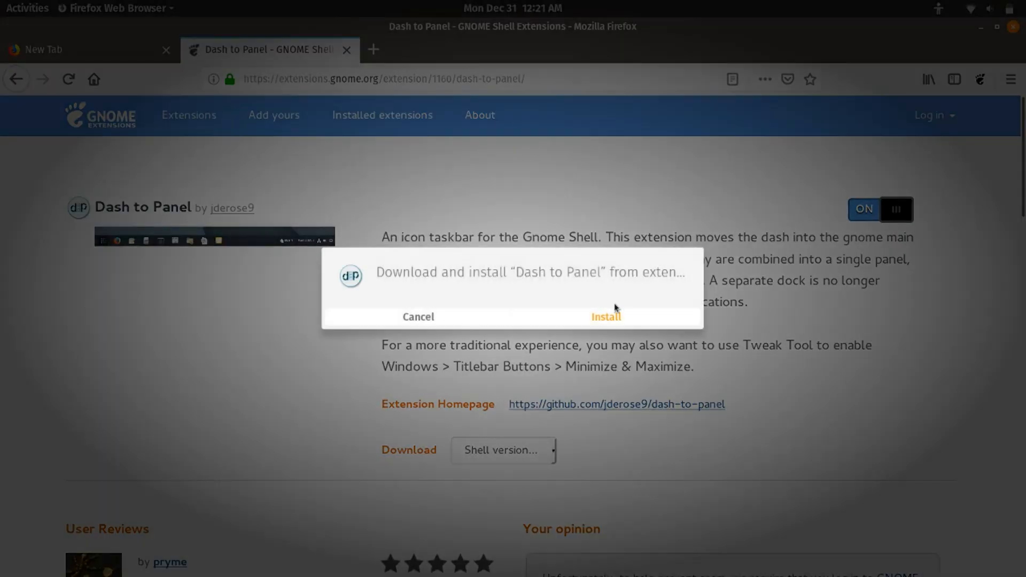
{"action": "left_click", "coordinate": [612, 321]}
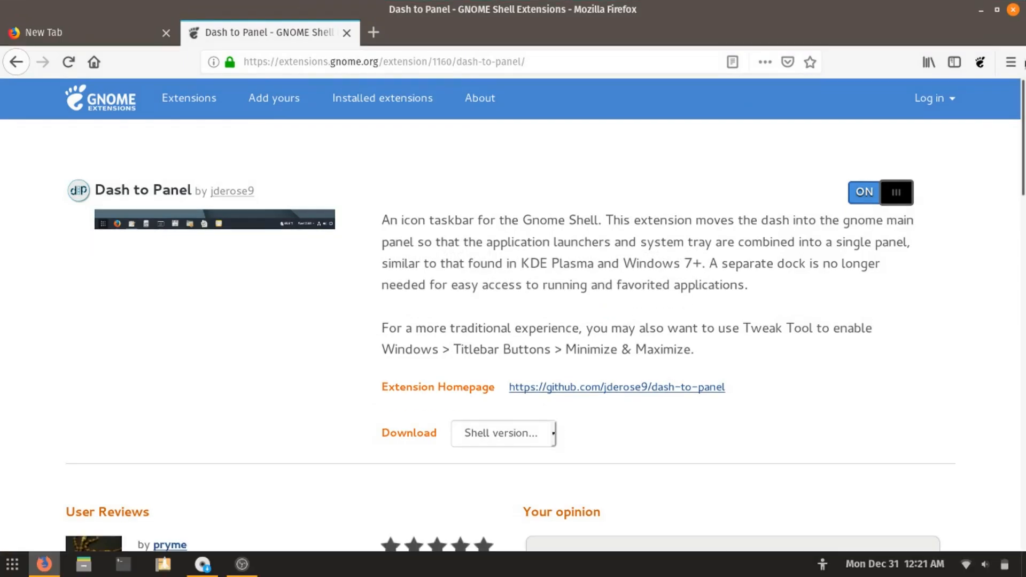
{"action": "left_click", "coordinate": [1014, 10]}
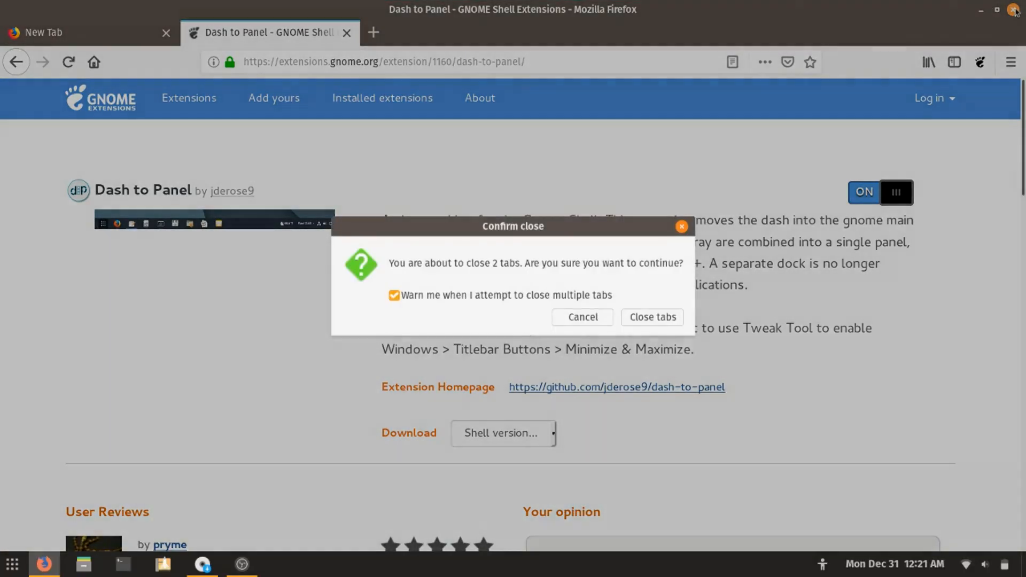
{"action": "left_click", "coordinate": [659, 319]}
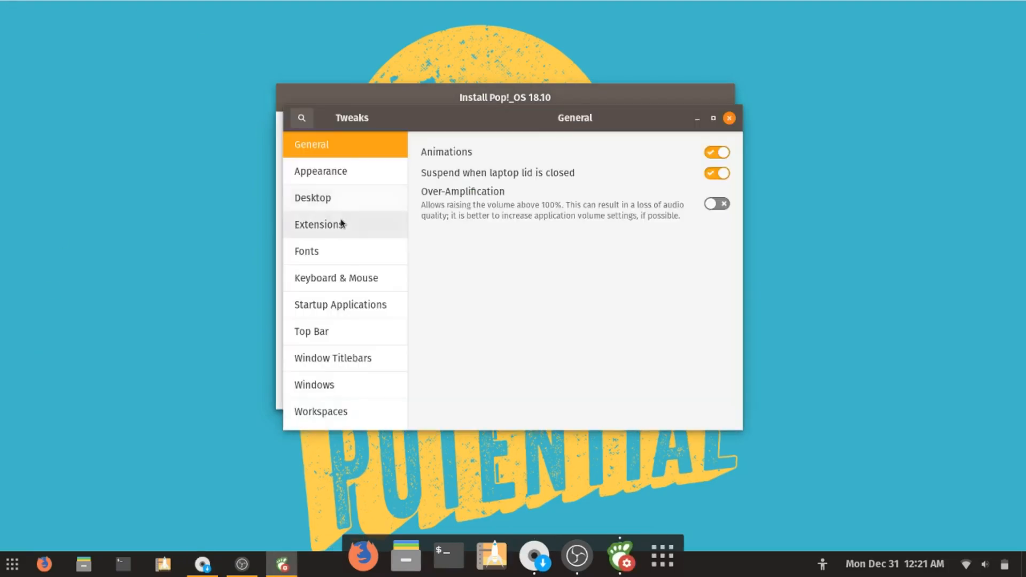
Step: Switch the Dash to dock extension off in Tweaks and look at the system menu on the new panel
{"action": "left_click", "coordinate": [340, 225]}
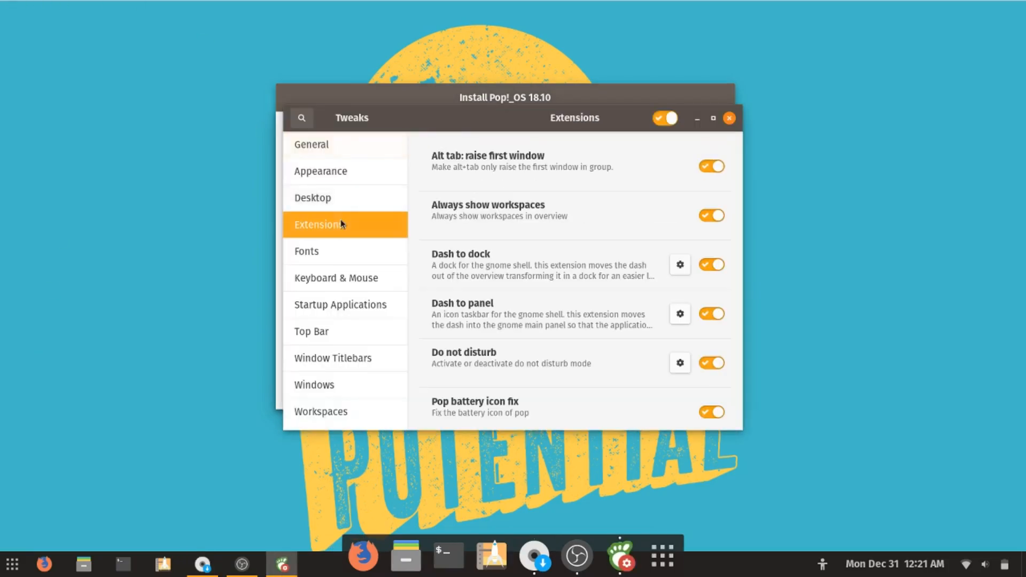
{"action": "left_click", "coordinate": [713, 265]}
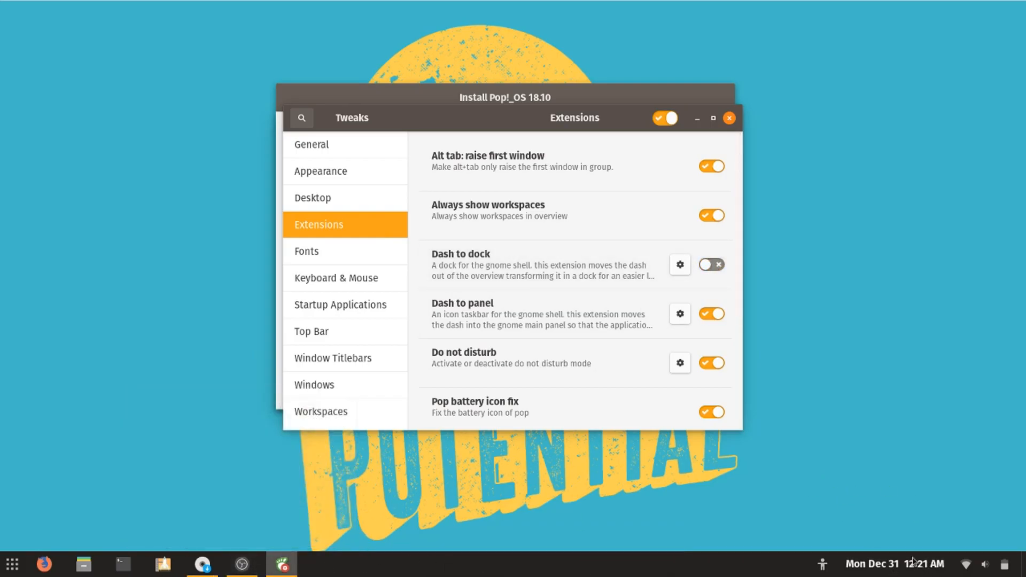
{"action": "left_click", "coordinate": [1005, 567]}
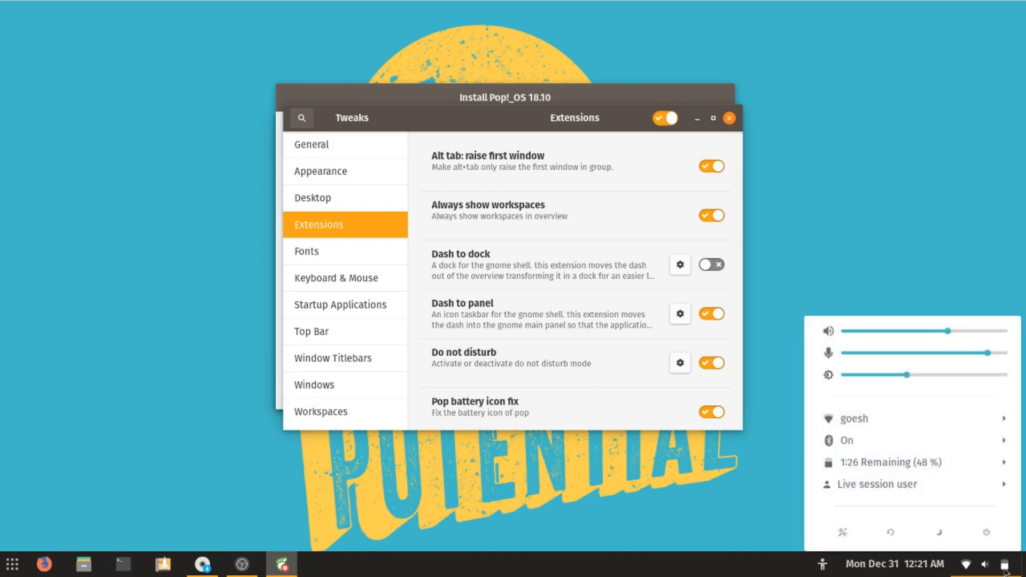
{"action": "left_click", "coordinate": [871, 199]}
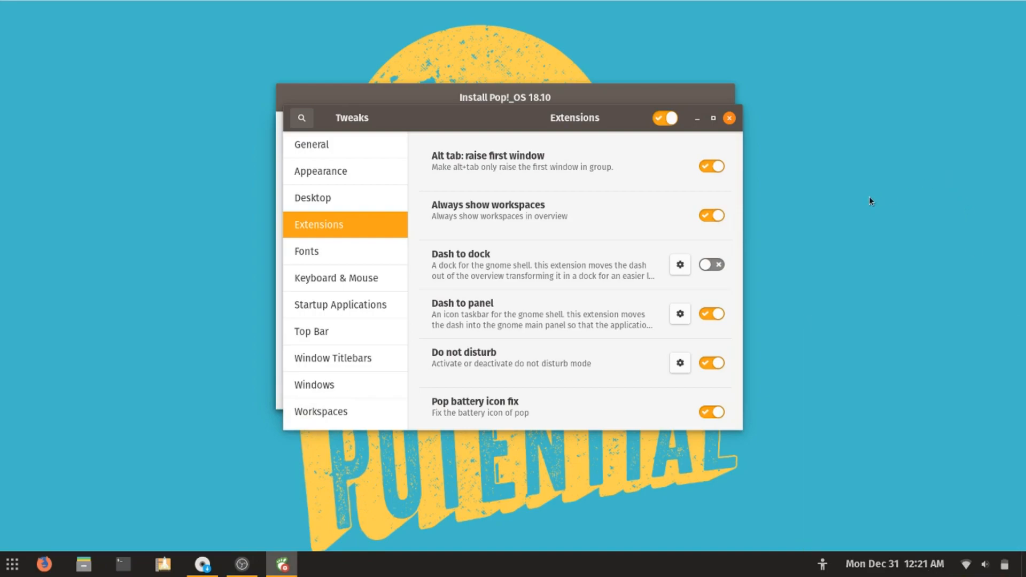
Step: Open the Dash to Panel settings, set the panel screen position to Bottom, and enable Panel Intellihide
{"action": "left_click", "coordinate": [680, 316]}
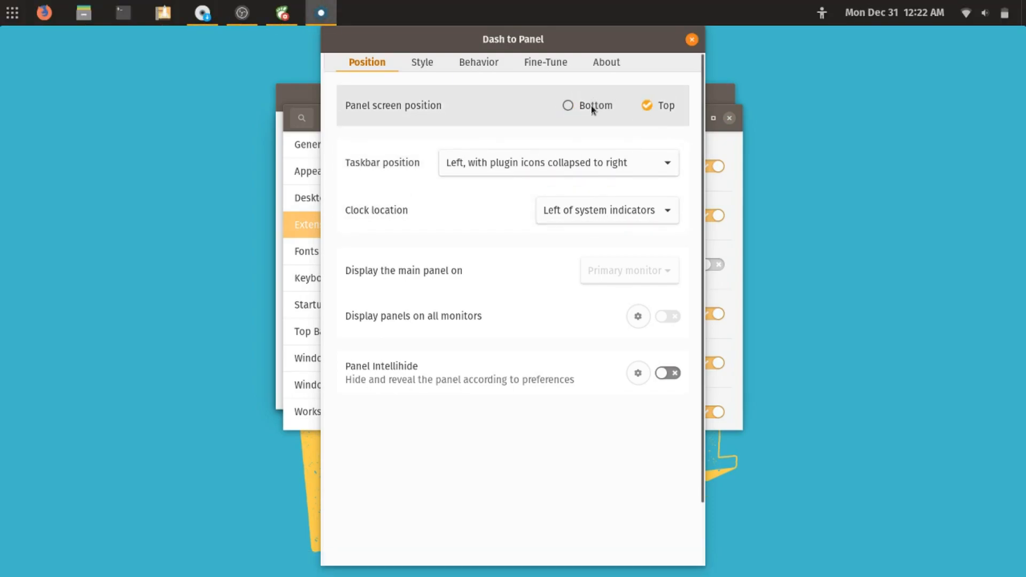
{"action": "left_click", "coordinate": [591, 105]}
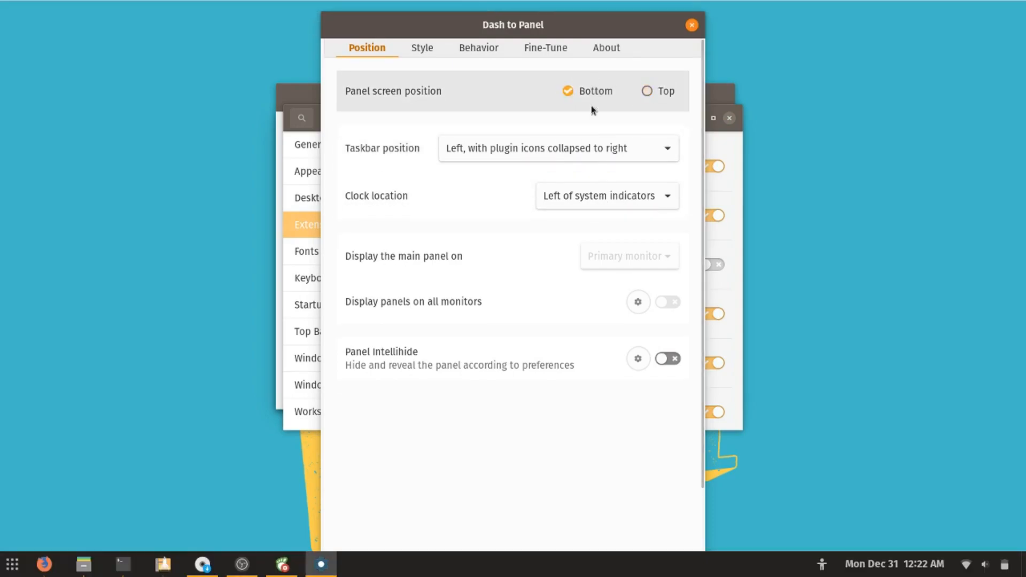
{"action": "left_click", "coordinate": [672, 361]}
Step: Set the Intellihide options to only hide the panel when it is obstructed by windows, moving the settings window aside, and close the options
{"action": "left_click", "coordinate": [639, 359]}
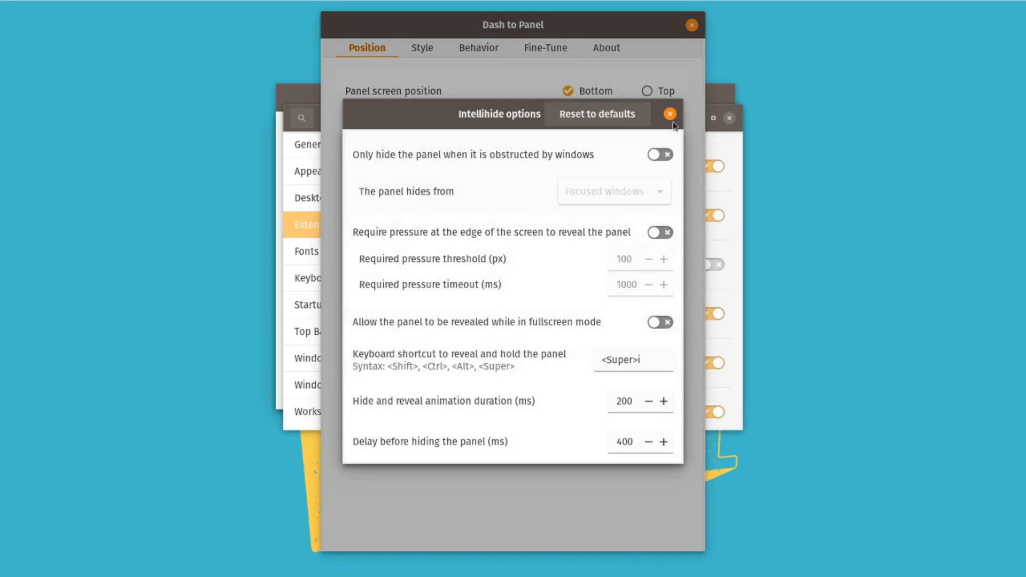
{"action": "left_click", "coordinate": [660, 154]}
{"action": "left_click_drag", "start_coordinate": [508, 117], "coordinate": [528, 84]}
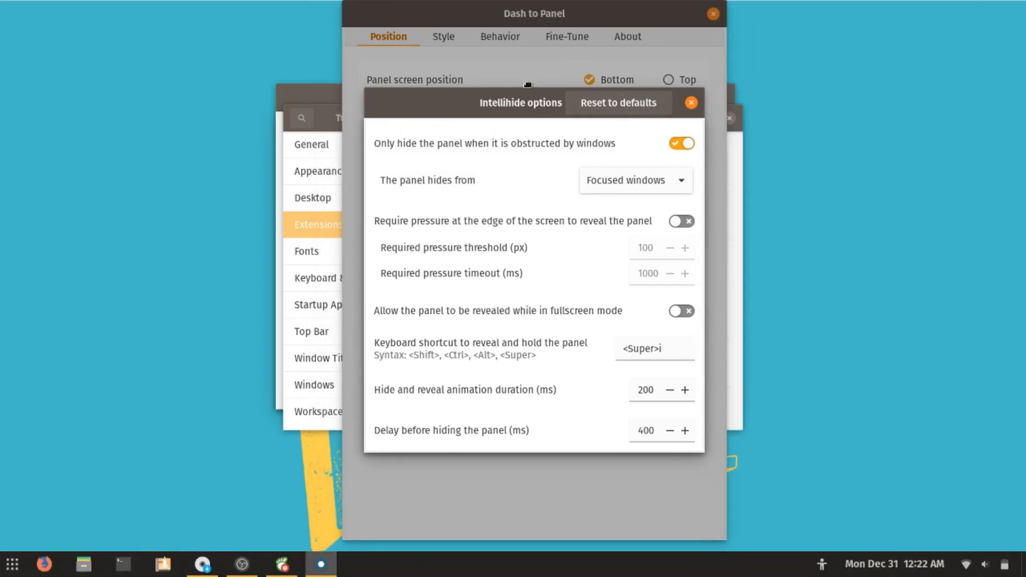
{"action": "left_click_drag", "start_coordinate": [529, 85], "coordinate": [559, 76]}
{"action": "left_click", "coordinate": [723, 102]}
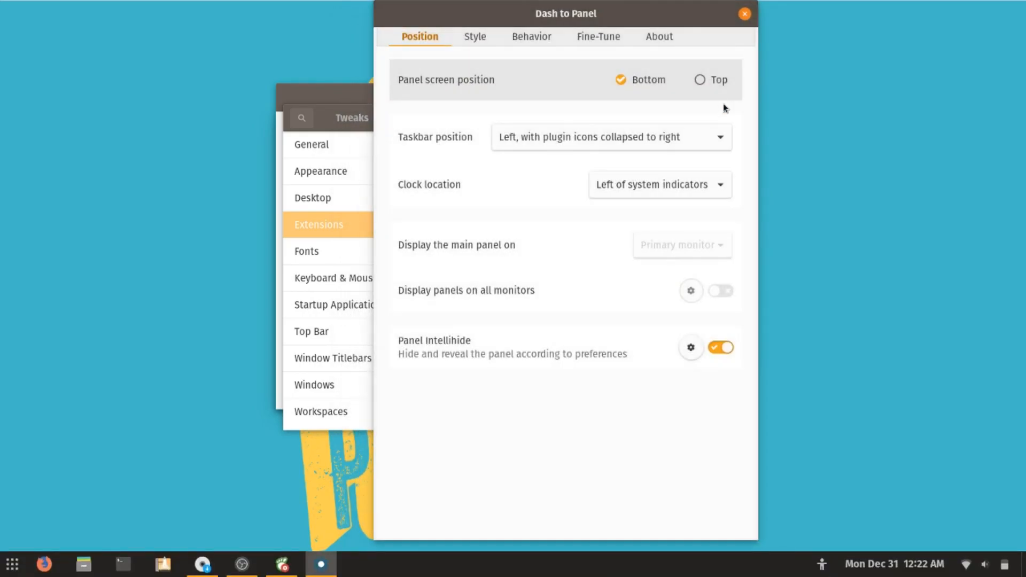
Step: Set the Panel Size to 78 px in the Dash to Panel style settings and close the settings window
{"action": "left_click", "coordinate": [486, 38]}
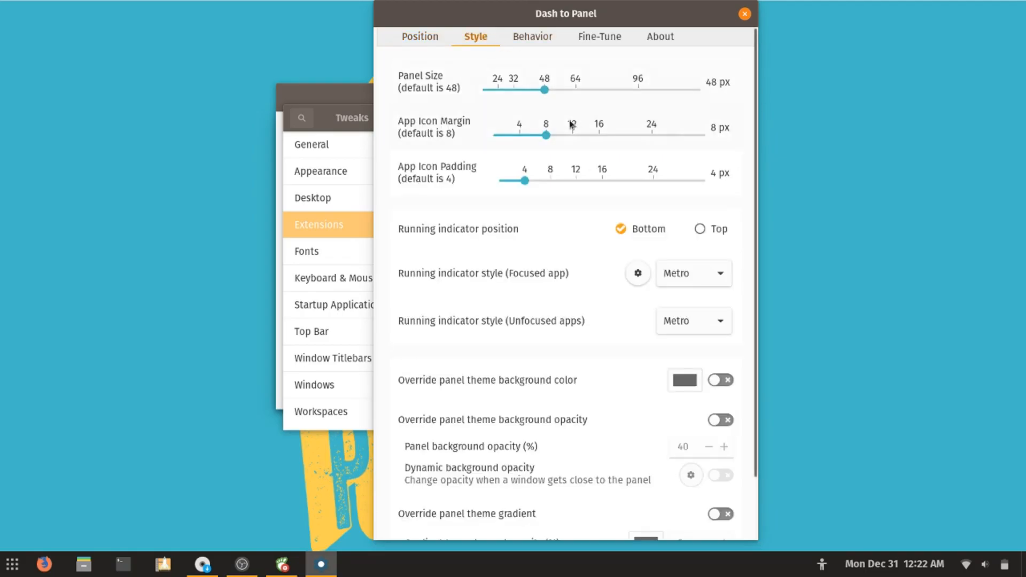
{"action": "left_click_drag", "start_coordinate": [545, 89], "coordinate": [576, 89]}
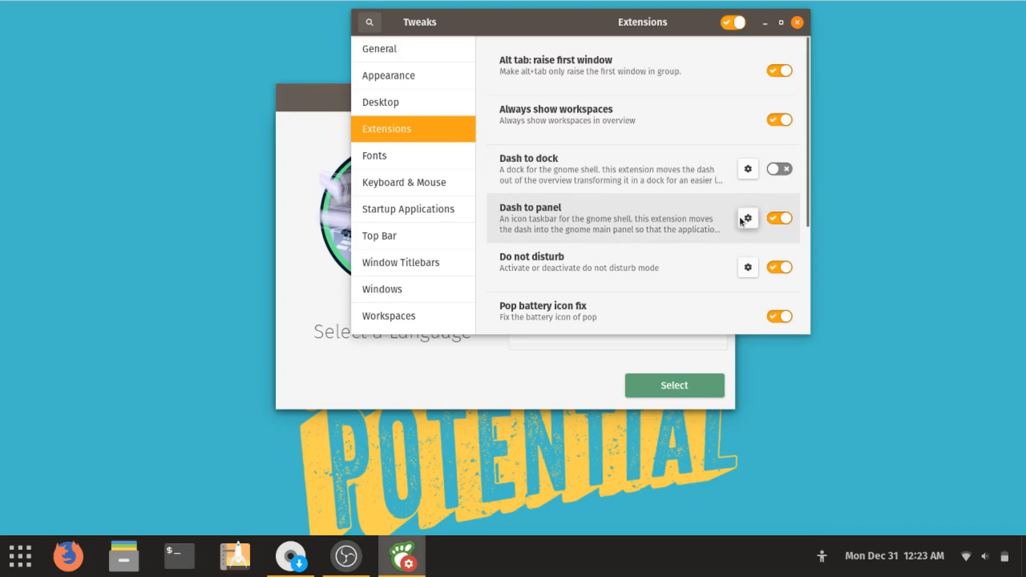
Step: Reopen the Dash to Panel settings and examine the Style and Behavior options
{"action": "left_click", "coordinate": [748, 217]}
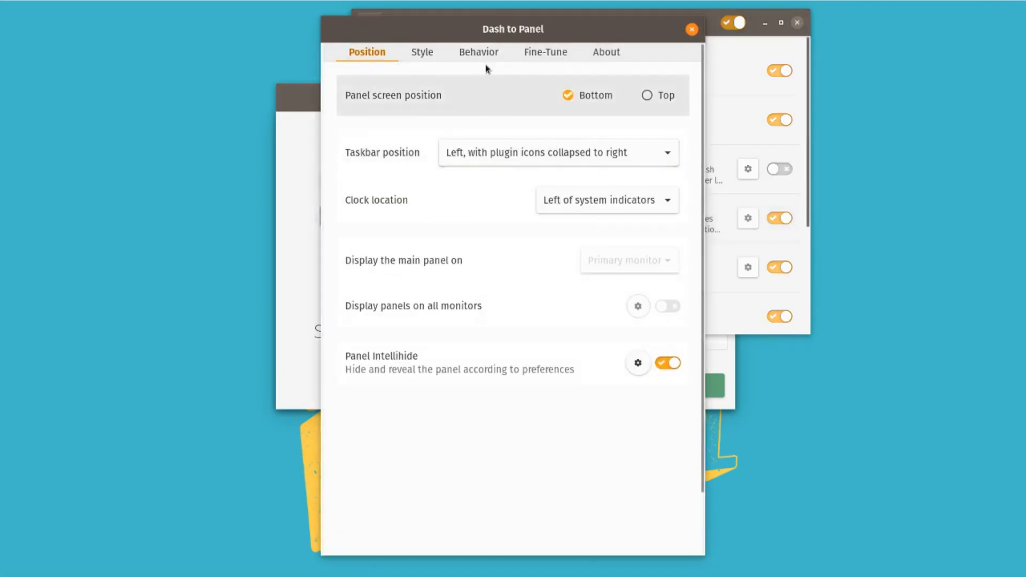
{"action": "left_click", "coordinate": [421, 53]}
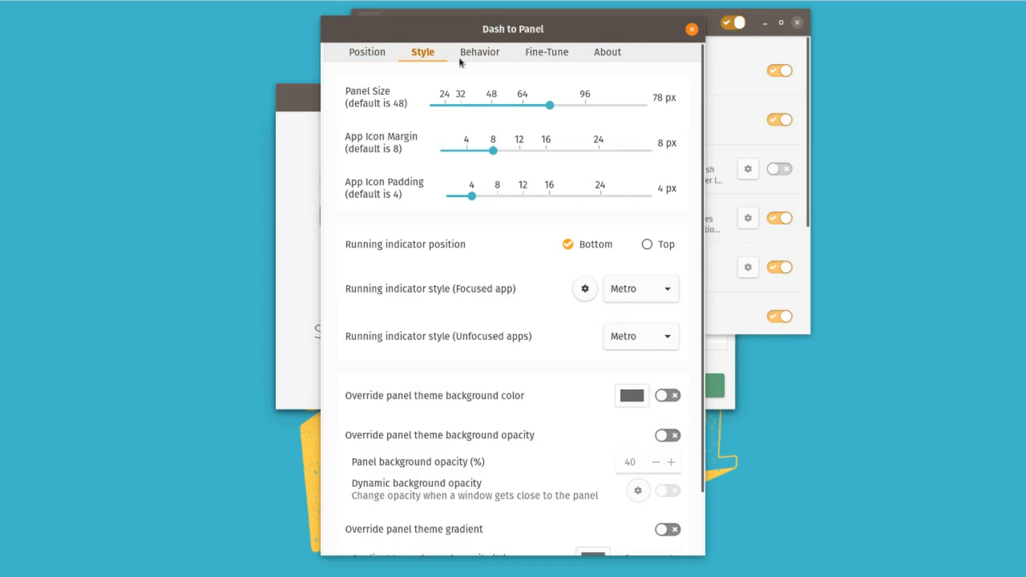
{"action": "left_click", "coordinate": [508, 60]}
{"action": "mouse_move", "coordinate": [968, 571]}
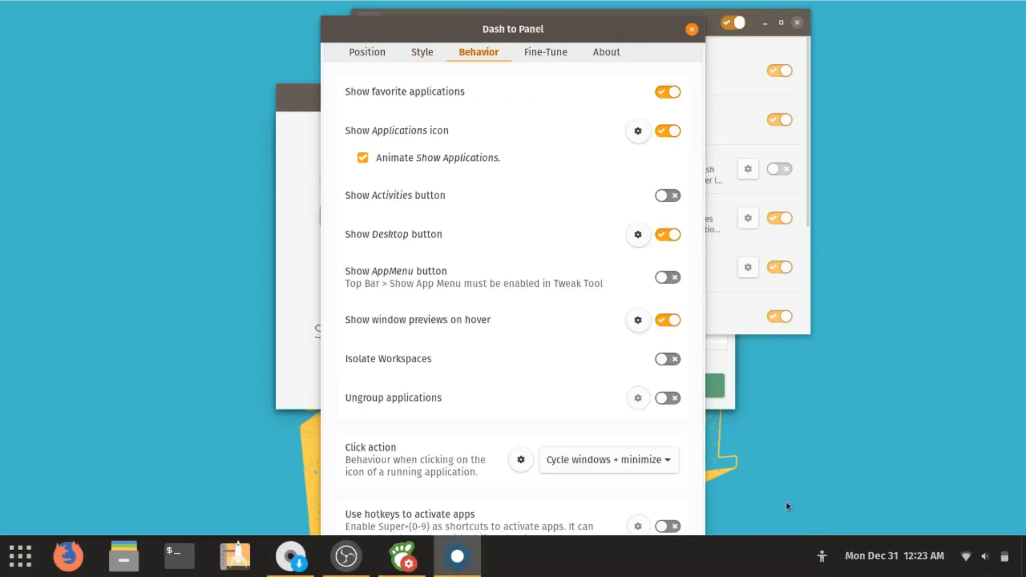
{"action": "left_click", "coordinate": [440, 55]}
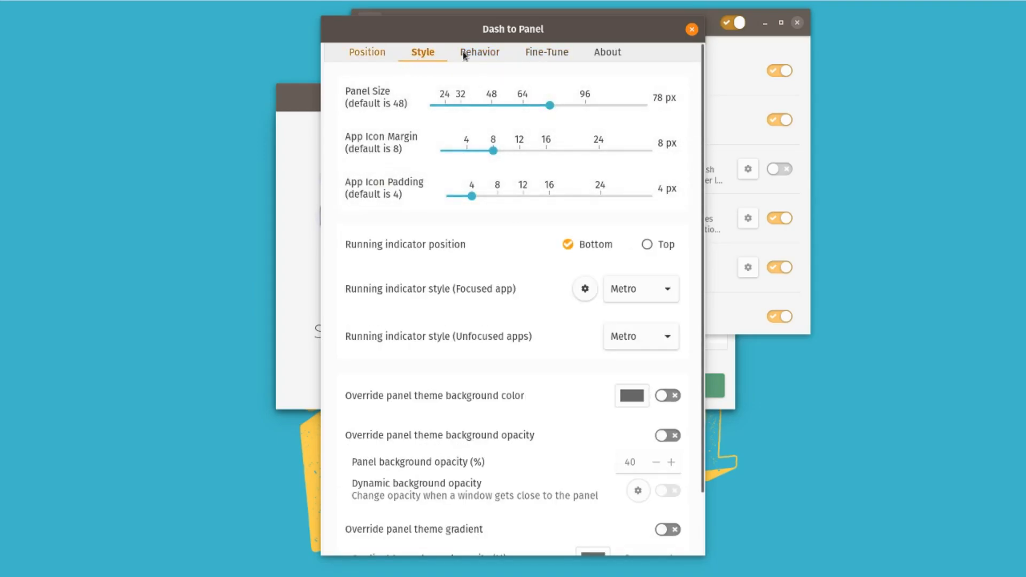
Step: Set the Tray Font Size to 33 px in the Fine-Tune settings, and close the Dash to Panel and Tweaks windows
{"action": "left_click", "coordinate": [544, 52]}
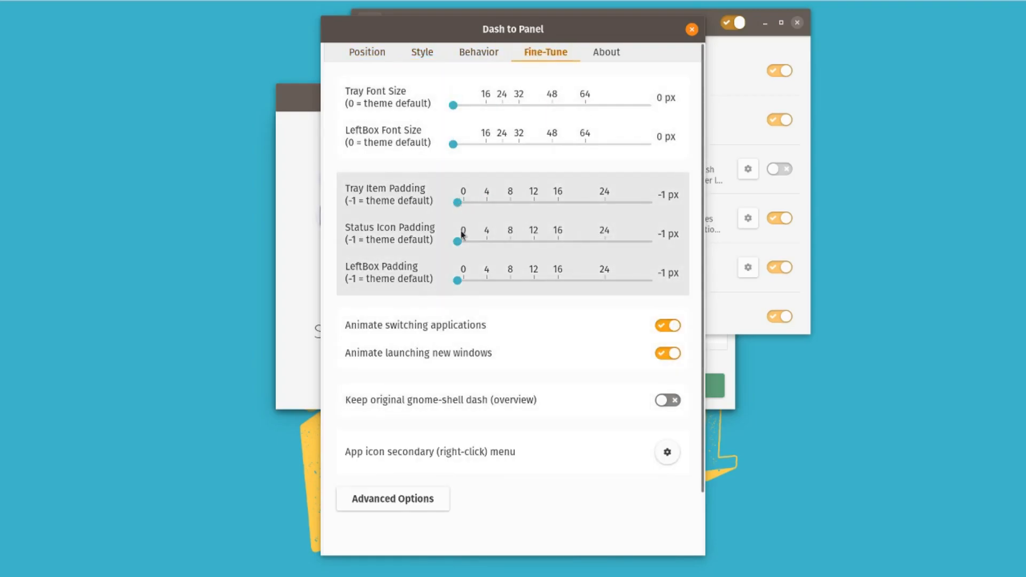
{"action": "left_click_drag", "start_coordinate": [458, 241], "coordinate": [410, 253]}
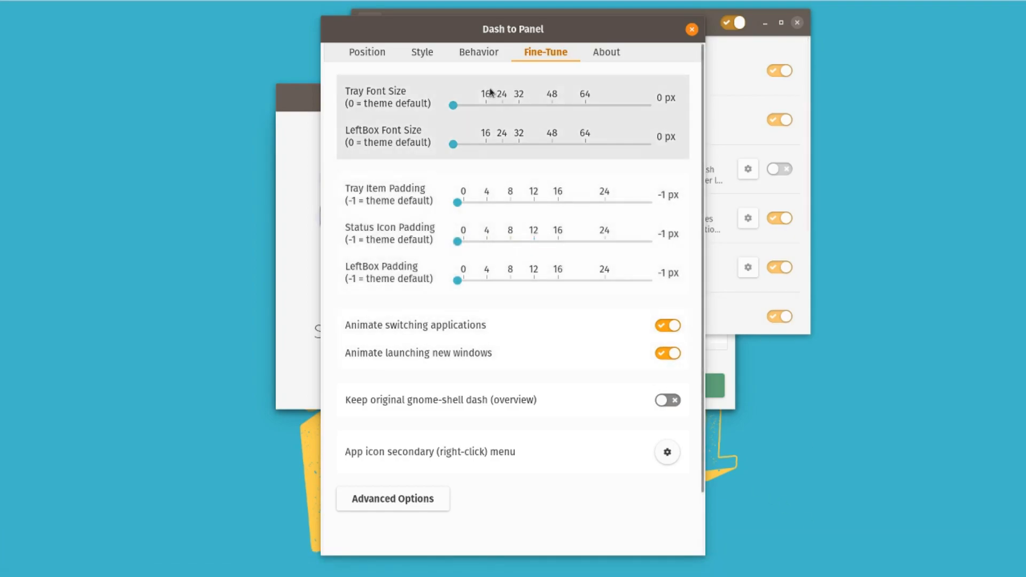
{"action": "left_click_drag", "start_coordinate": [452, 105], "coordinate": [623, 120]}
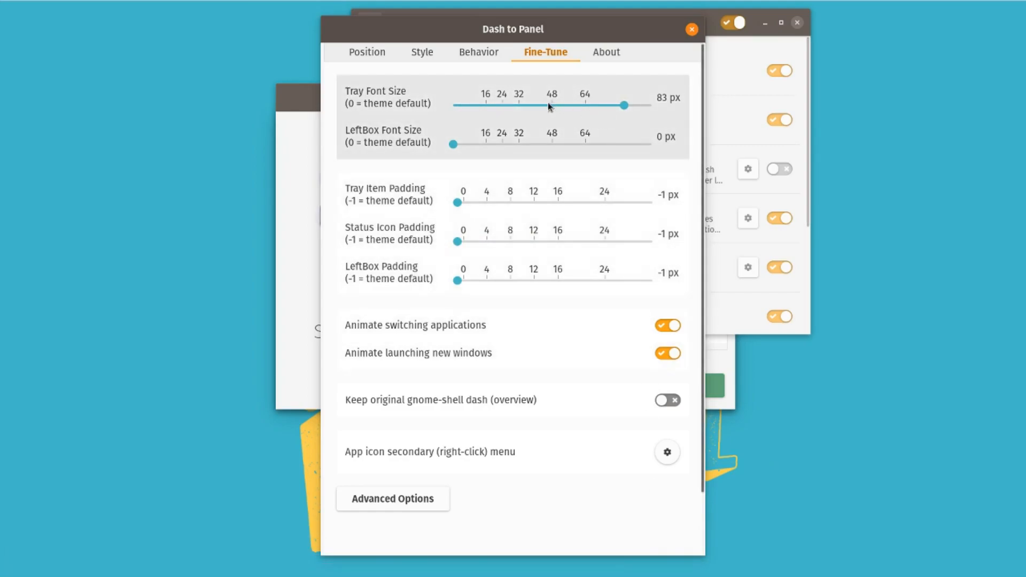
{"action": "left_click", "coordinate": [523, 106]}
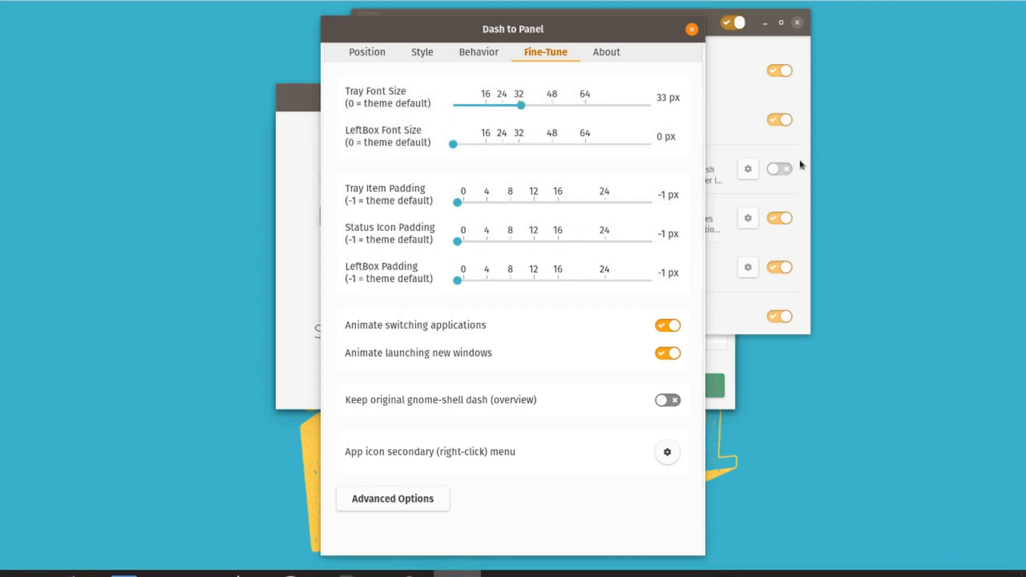
{"action": "left_click", "coordinate": [692, 30]}
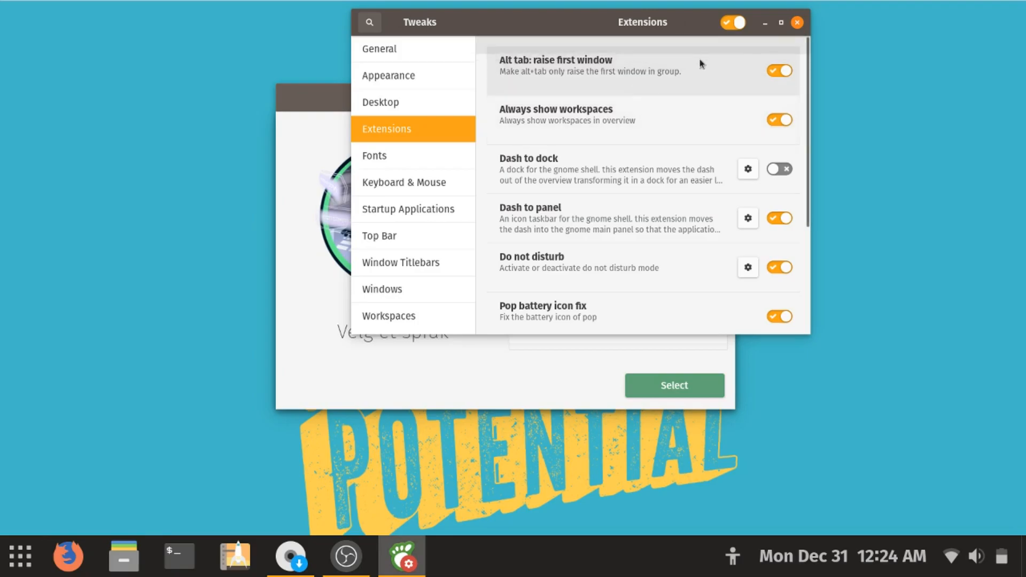
{"action": "left_click", "coordinate": [797, 27]}
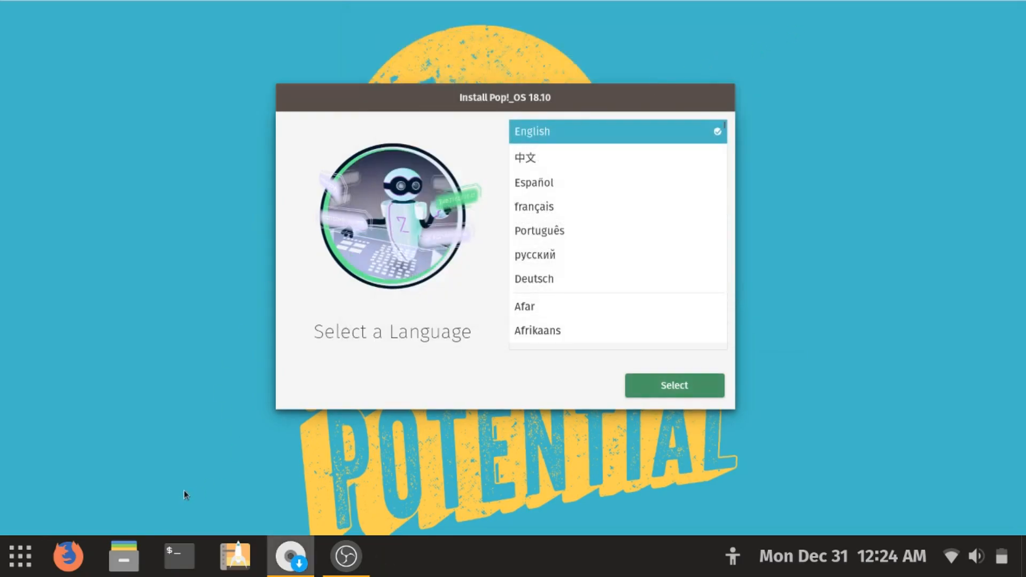
Step: Switch to Firefox, open the GNOME extensions site, and search for "menu"
{"action": "left_click", "coordinate": [69, 556]}
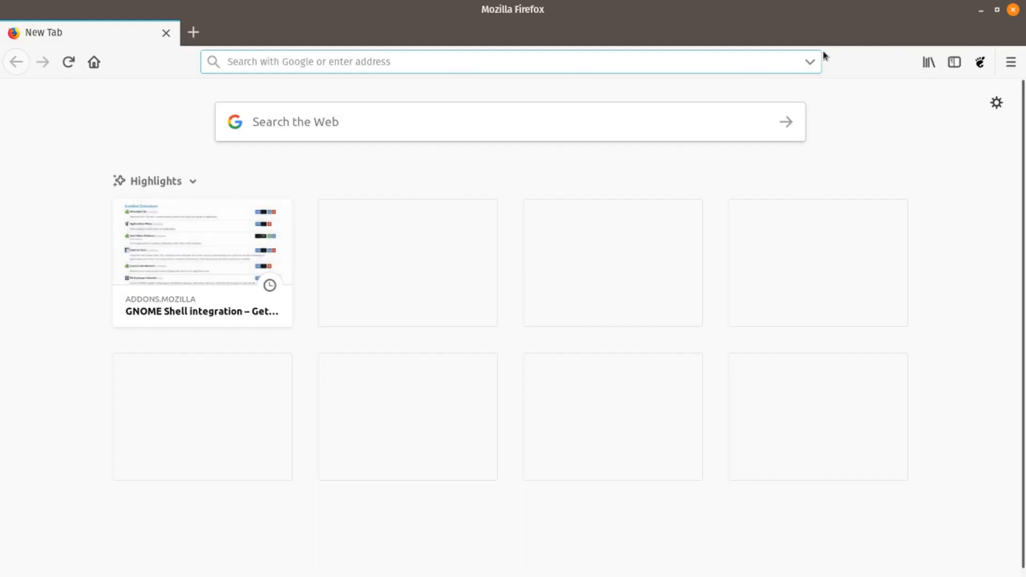
{"action": "left_click", "coordinate": [981, 61]}
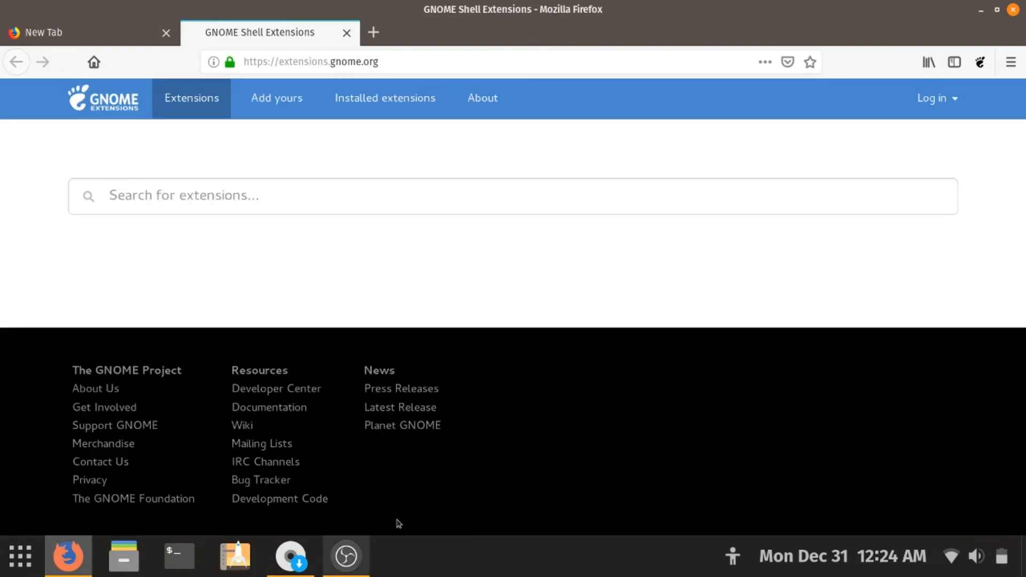
{"action": "left_click", "coordinate": [405, 209]}
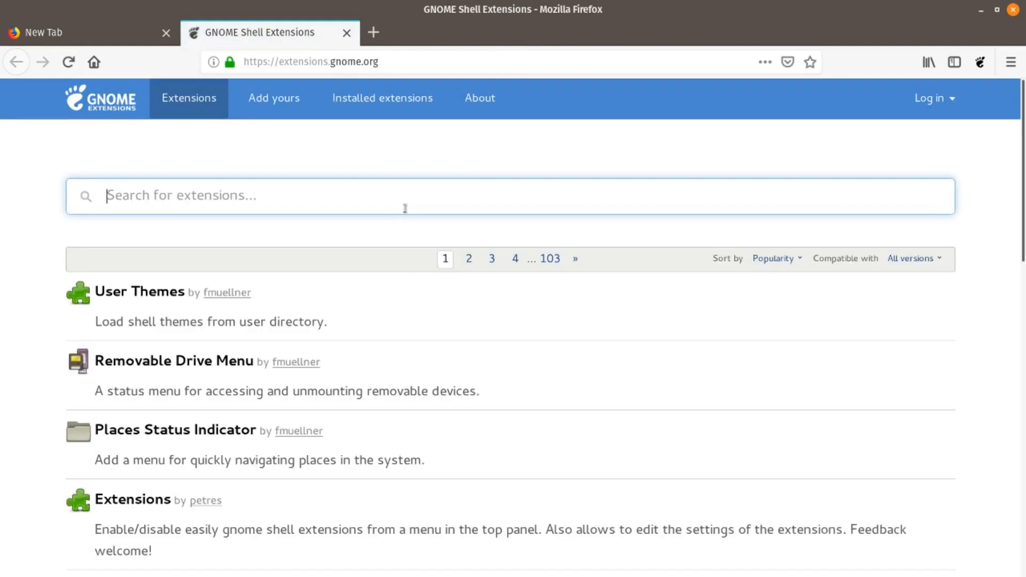
{"action": "type", "text": "menu"}
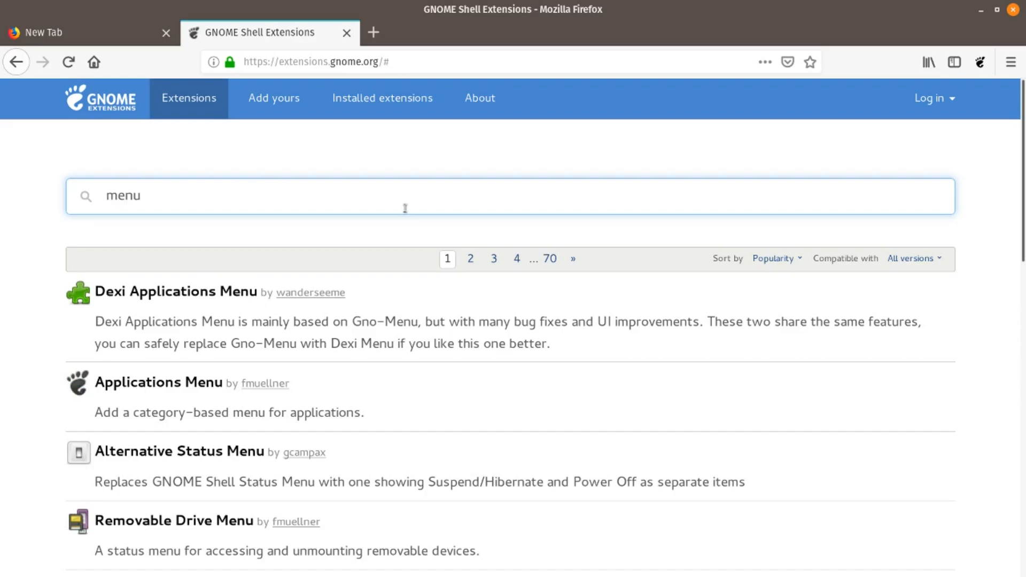
Step: Open the Applications Menu extension page and enlarge its preview image
{"action": "left_click", "coordinate": [170, 388]}
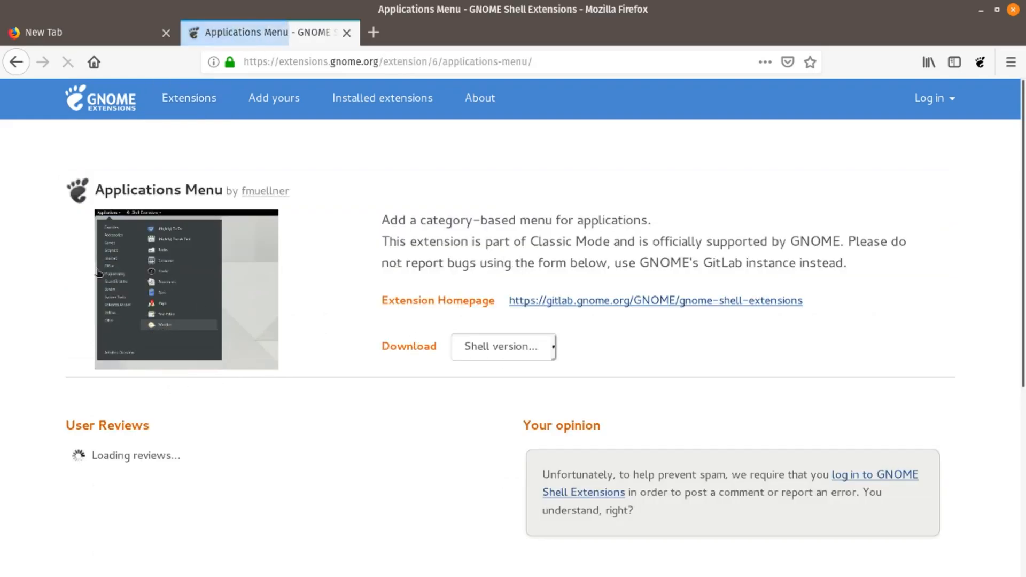
{"action": "left_click", "coordinate": [162, 271]}
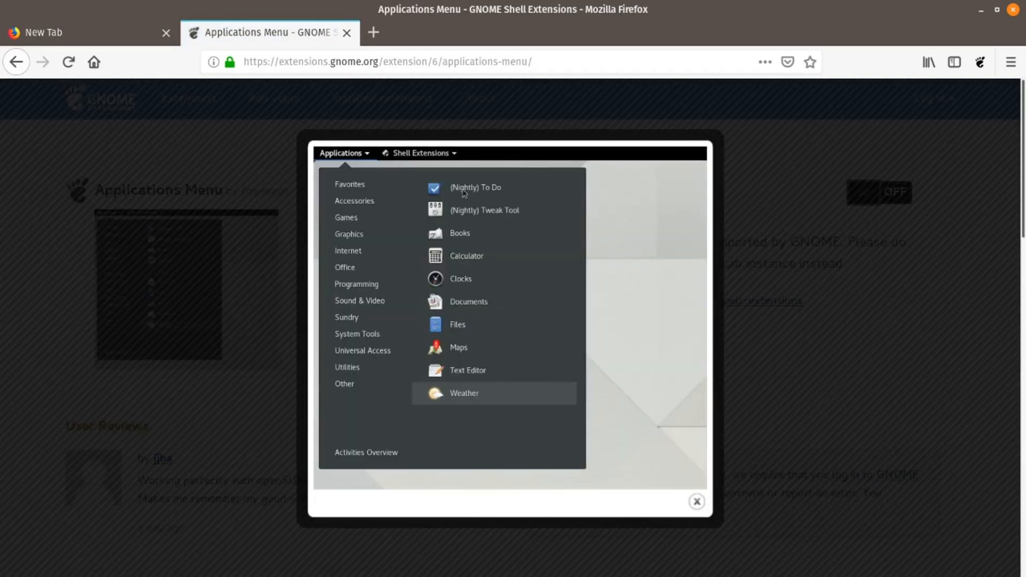
Step: Close the enlarged preview, and try to switch on and install the Applications Menu extension
{"action": "mouse_move", "coordinate": [15, 570]}
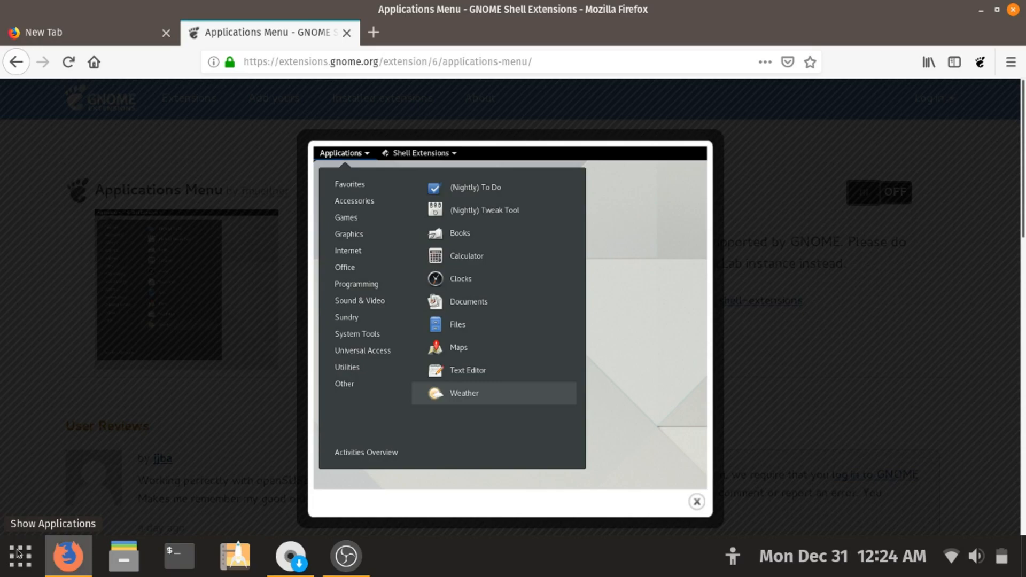
{"action": "left_click", "coordinate": [836, 277]}
{"action": "left_click", "coordinate": [864, 194]}
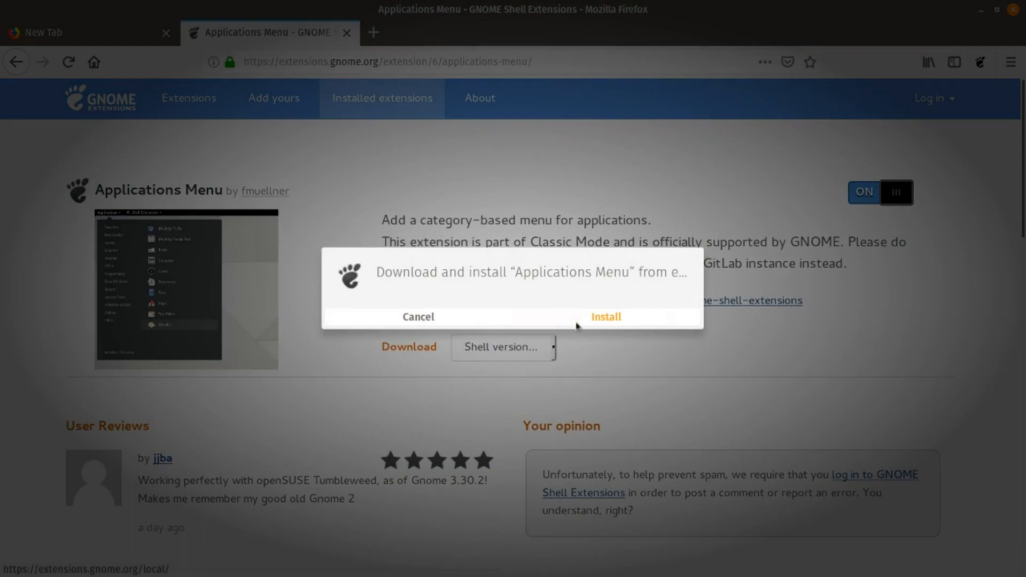
{"action": "left_click", "coordinate": [575, 317]}
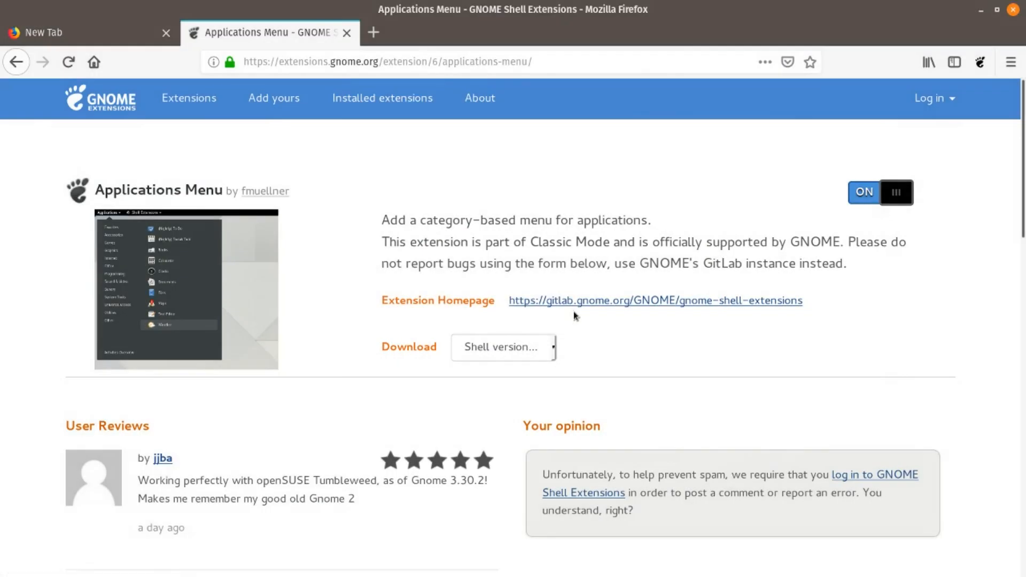
Step: View the enlarged Applications Menu preview image again, and minimize the Firefox window
{"action": "mouse_move", "coordinate": [491, 575]}
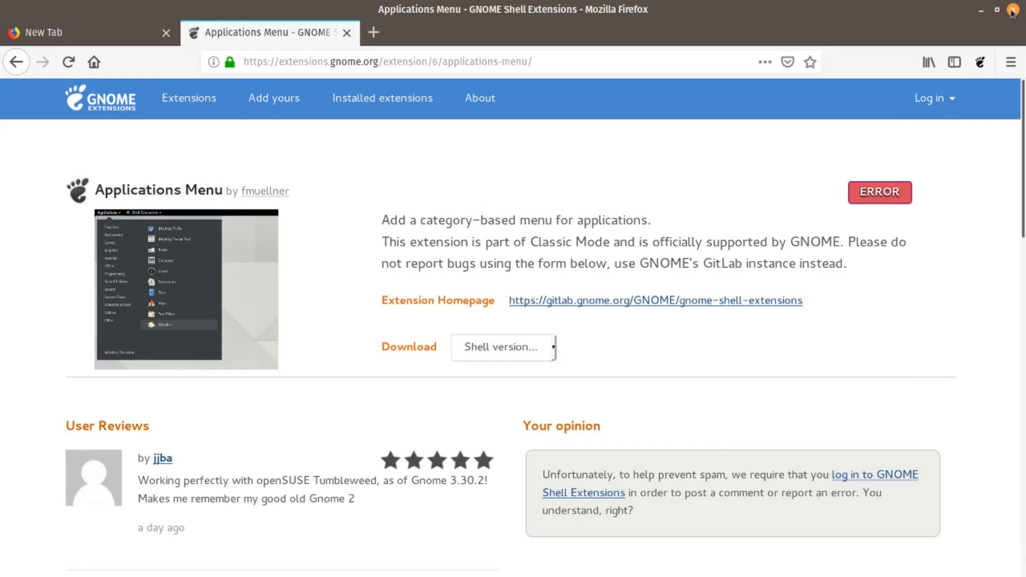
{"action": "left_click", "coordinate": [244, 267]}
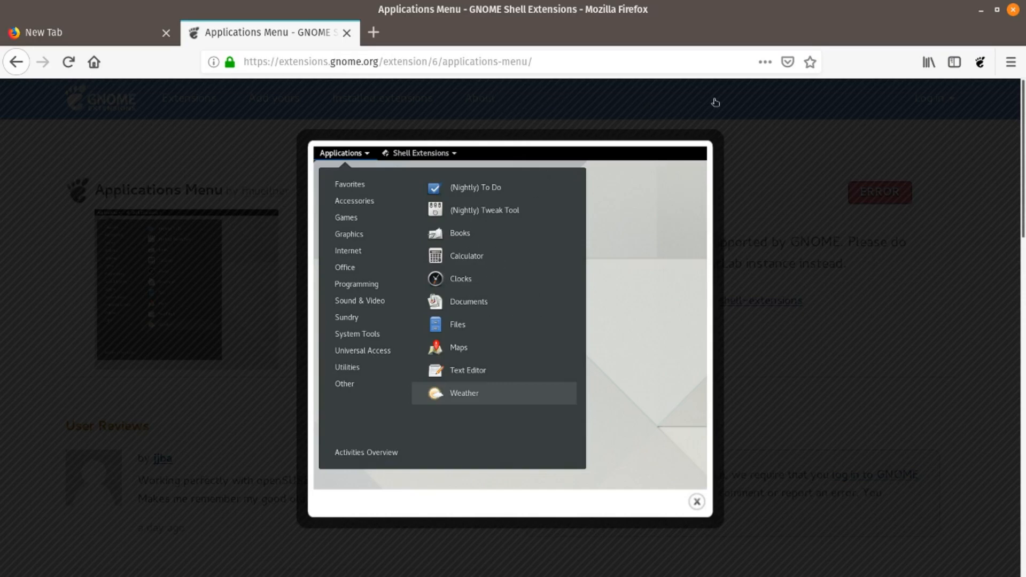
{"action": "left_click", "coordinate": [810, 172]}
{"action": "left_click", "coordinate": [982, 11]}
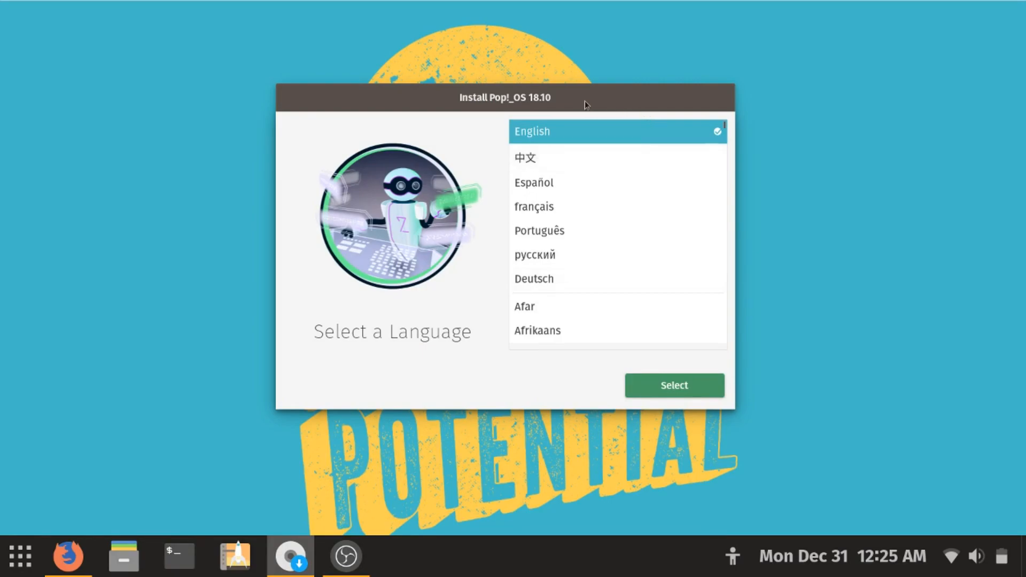
Step: Reposition the Install Pop!_OS window slightly, and view the Home folder in a Files window before closing it
{"action": "left_click_drag", "start_coordinate": [584, 106], "coordinate": [560, 80]}
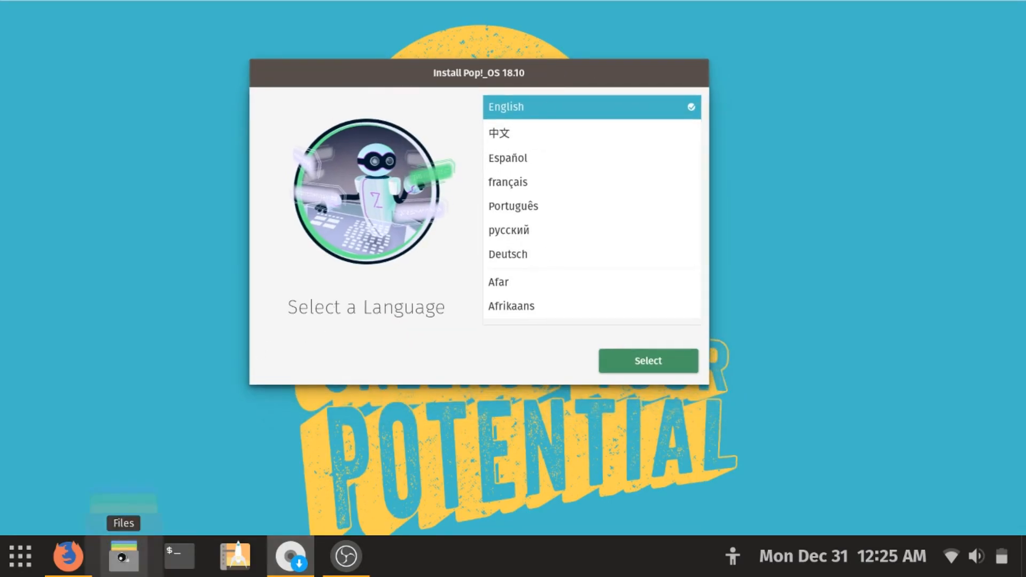
{"action": "left_click", "coordinate": [123, 557]}
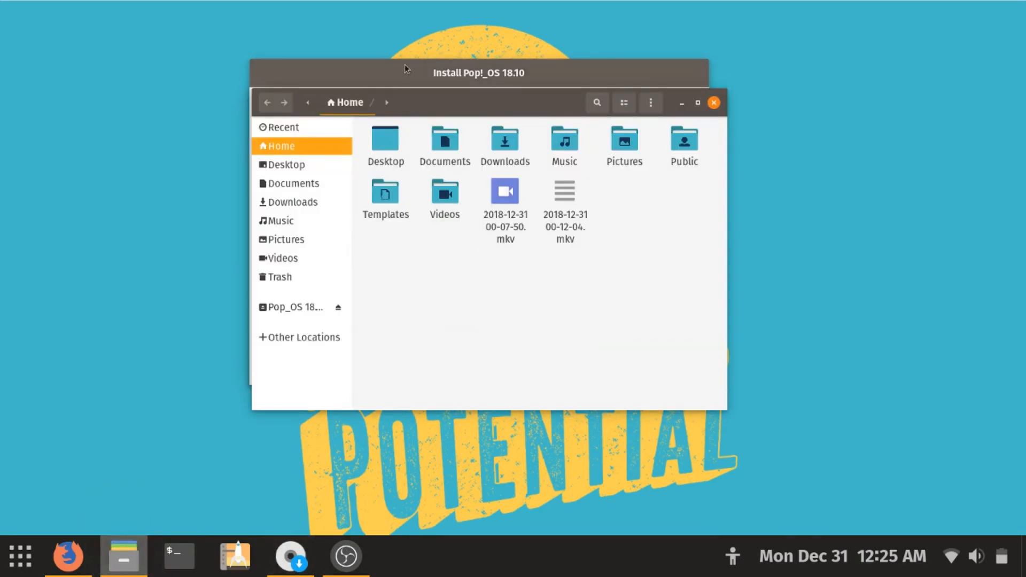
{"action": "mouse_move", "coordinate": [464, 95]}
{"action": "left_mouse_down"}
{"action": "mouse_move", "coordinate": [465, 108]}
{"action": "mouse_move", "coordinate": [449, 90]}
{"action": "left_mouse_up"}
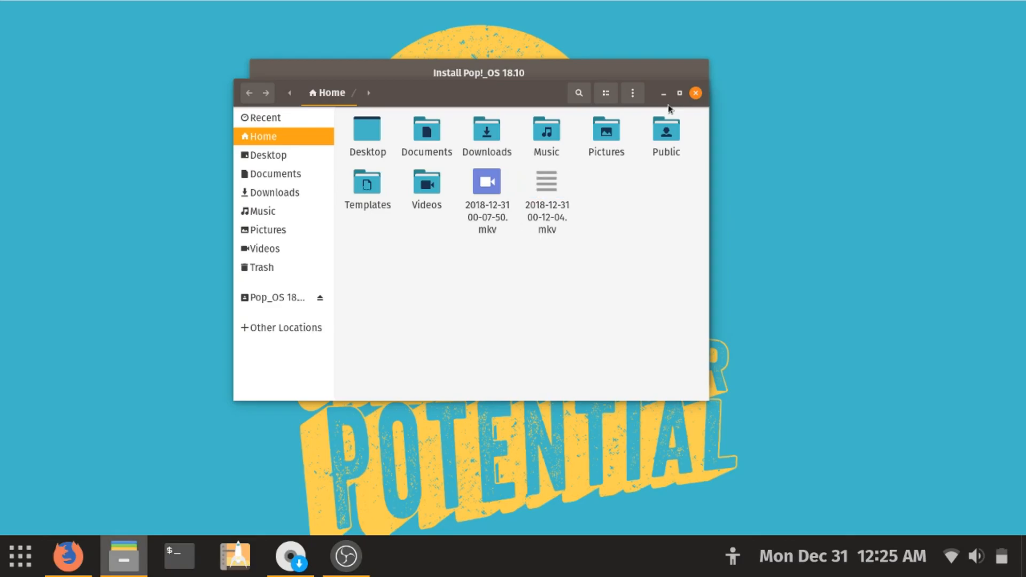
{"action": "left_click", "coordinate": [696, 94]}
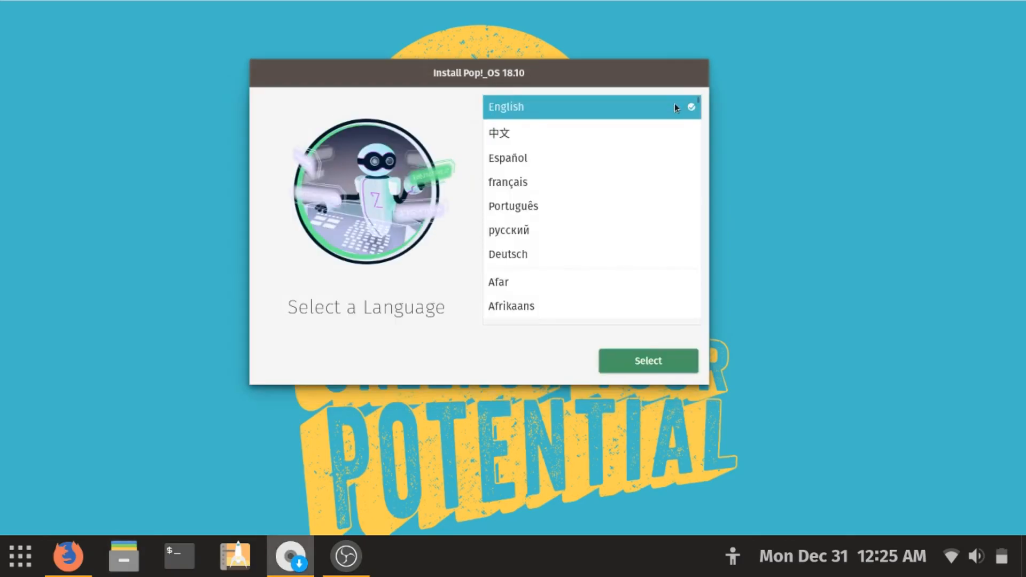